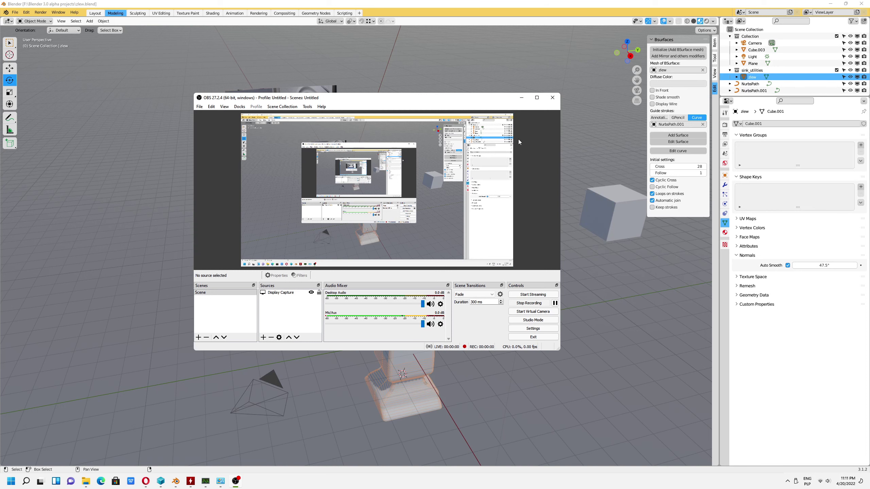
- Start the screen recording and view Blender's splash screen
left_click(522, 97)
left_click(6, 12)
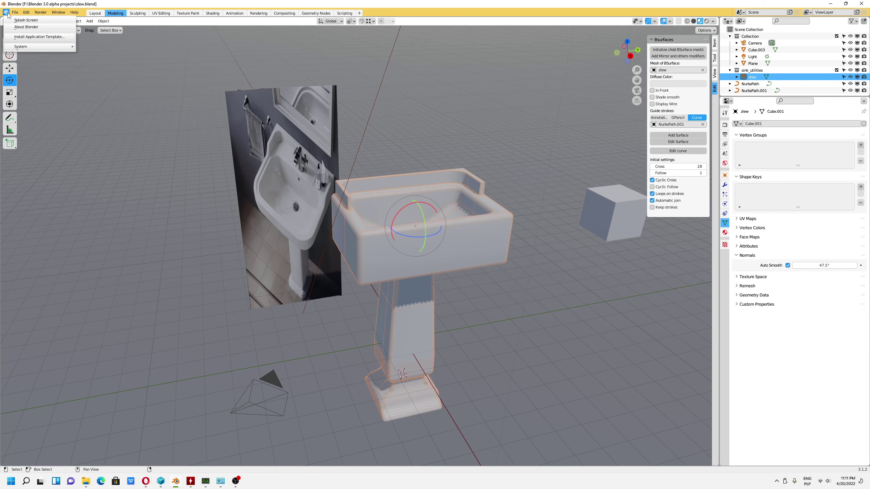
left_click(8, 20)
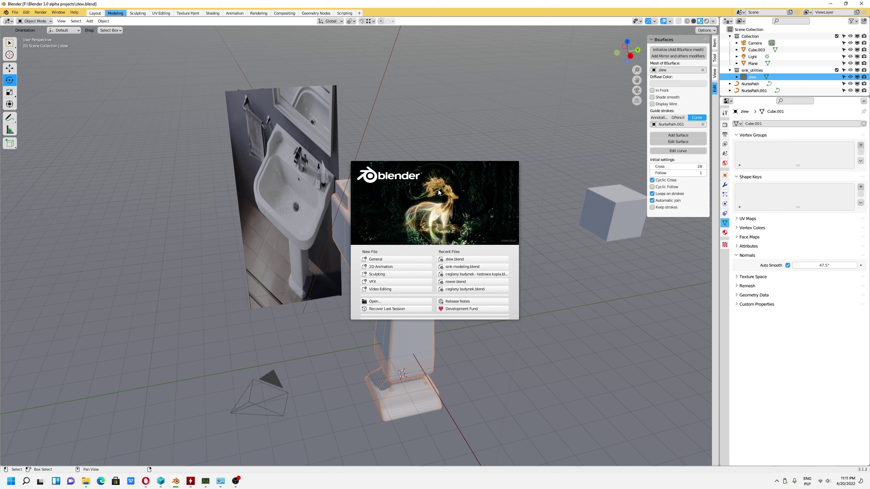
left_click(444, 200)
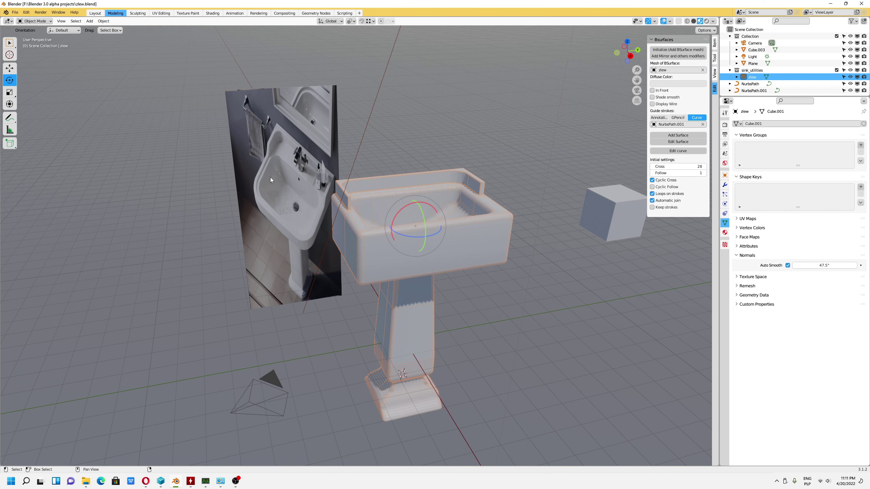
- Check the About Blender version info (3.1.2), then orbit around the sink
left_click(14, 13)
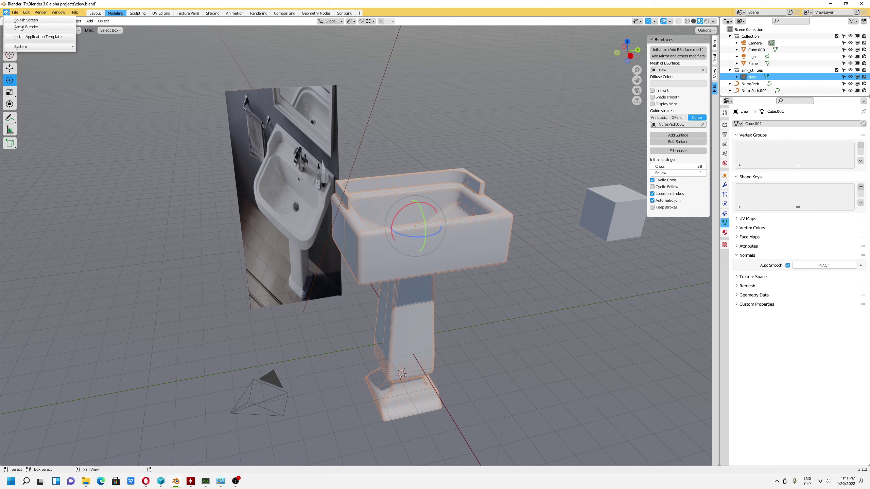
left_click(21, 27)
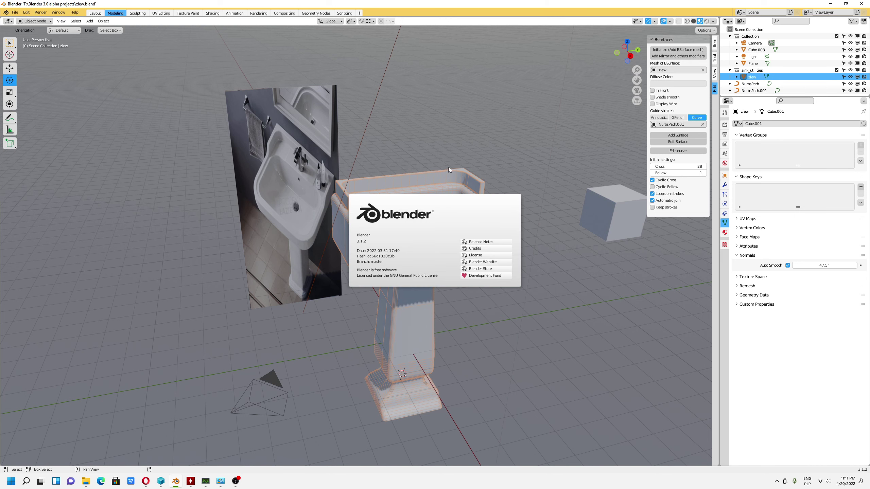
mouse_move(449, 169)
middle_mouse_down()
mouse_move(523, 204)
mouse_move(428, 255)
middle_mouse_up()
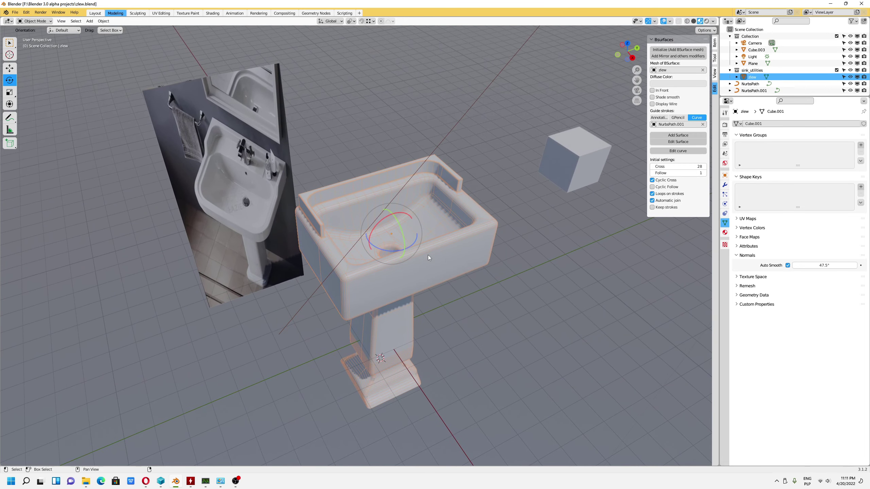
- Switch to the Move tool and orbit slightly around the sink
key("shift+space")
key("g")
scroll(399, 274, "up", 2)
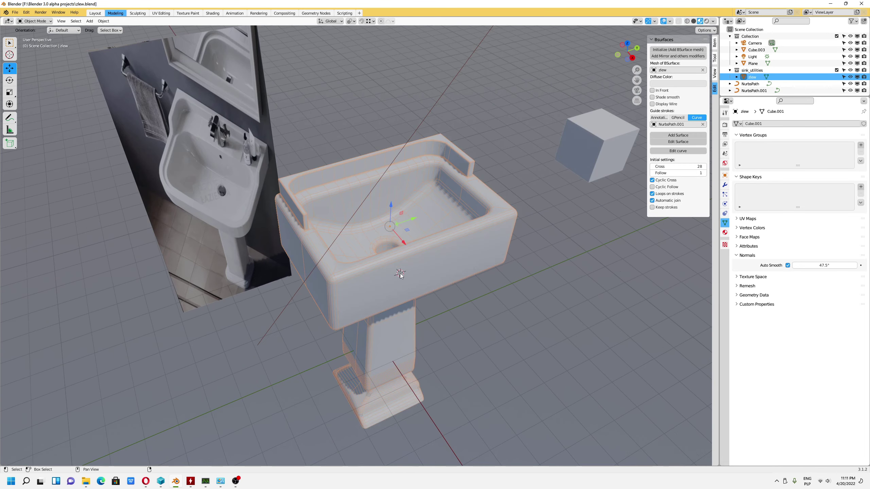
middle_click_drag(505, 285, 534, 277)
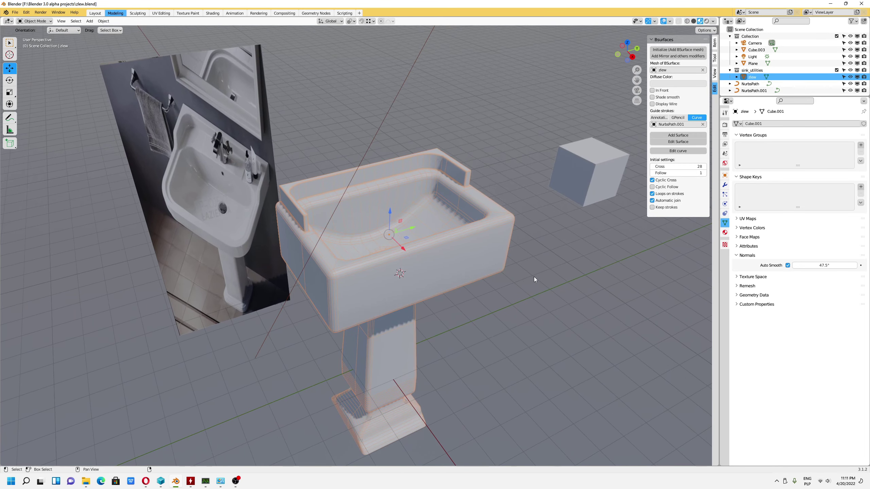
- Show the sink's Material Properties with the Preview panel expanded and shrunk
left_click(726, 164)
left_click(725, 232)
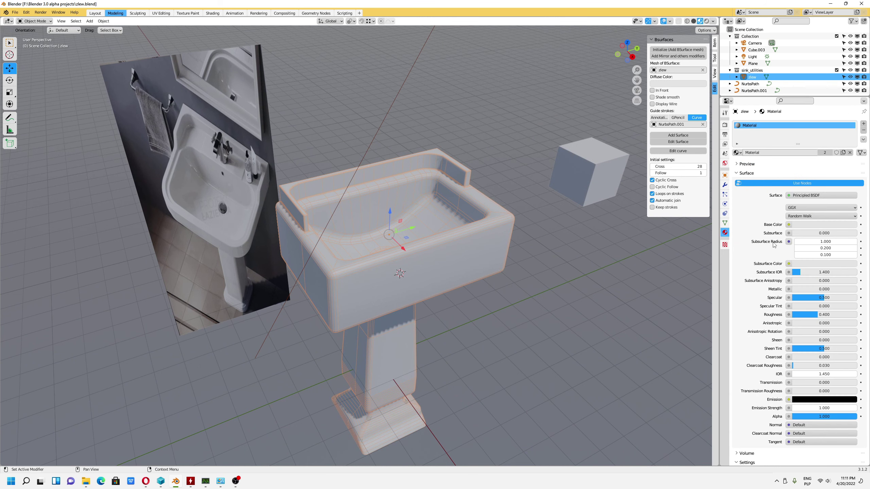
left_click(746, 165)
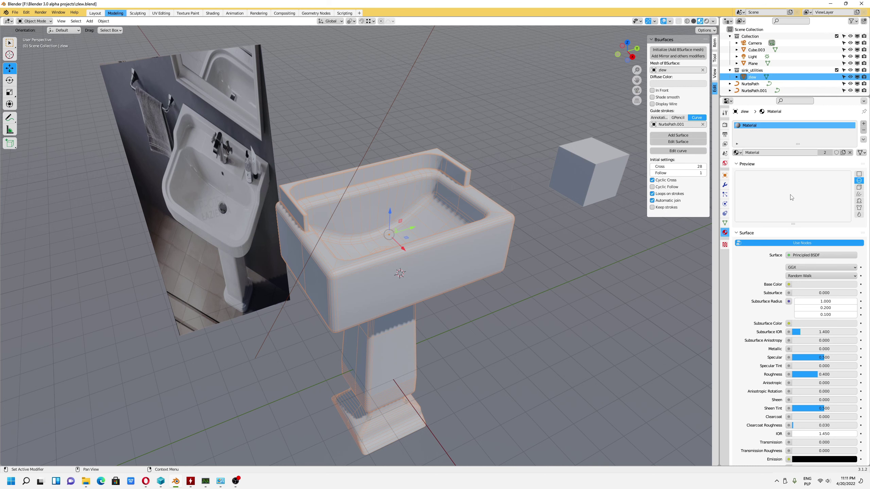
scroll(494, 240, "down", 1)
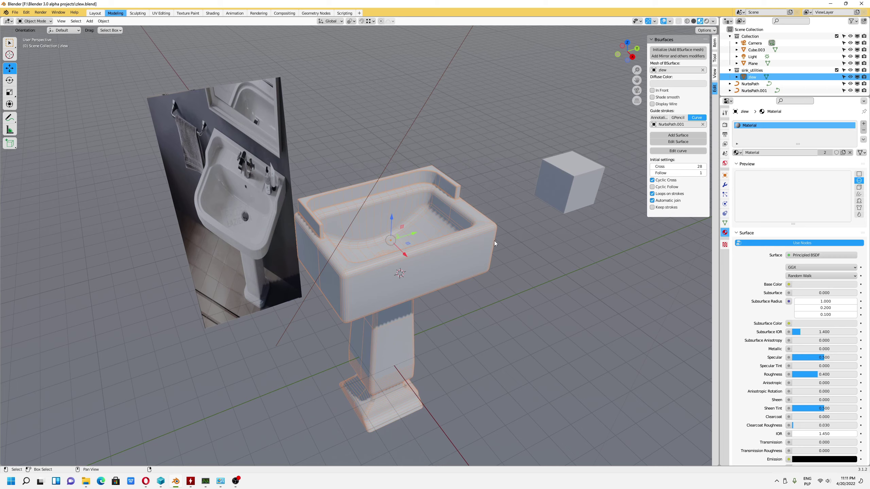
scroll(494, 241, "up", 1)
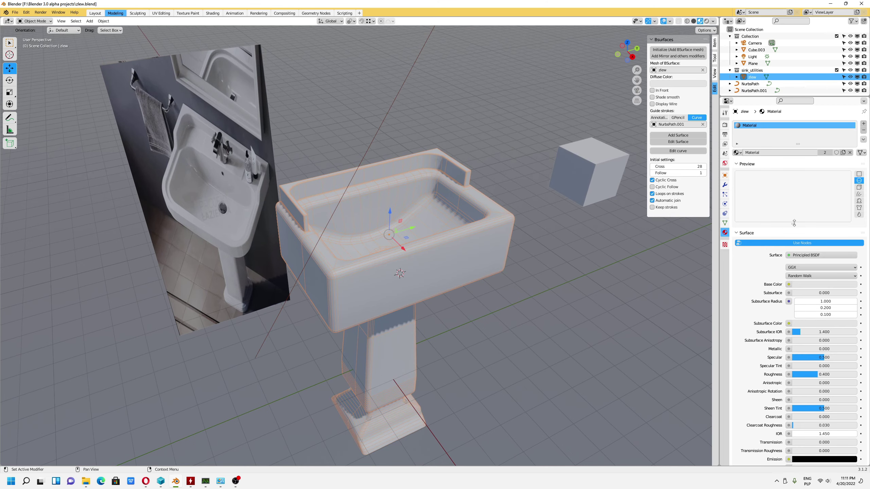
left_click_drag(794, 225, 798, 180)
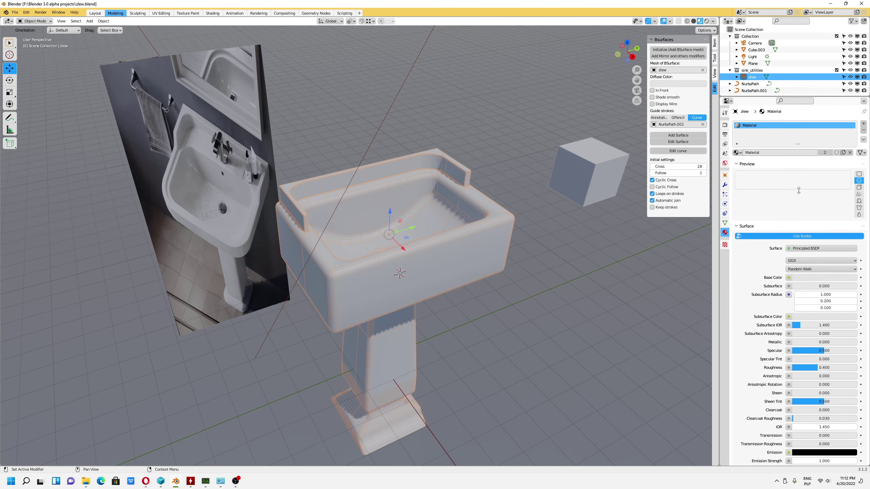
scroll(404, 243, "down", 1)
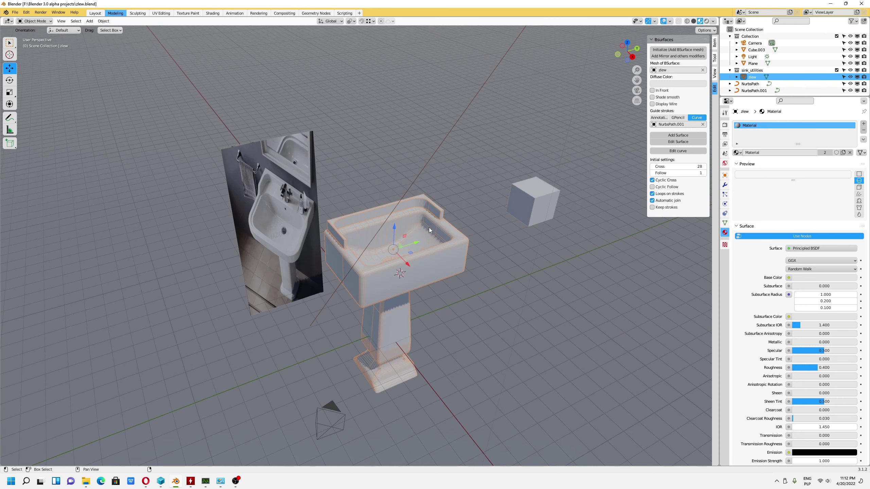
scroll(404, 243, "up", 1)
scroll(404, 243, "up", 1)
key("ctrl+Tab")
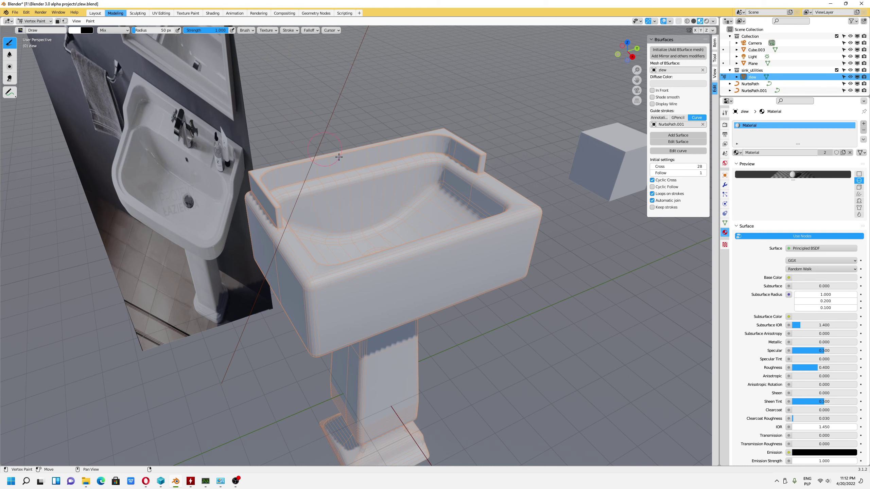
- Orbit to a higher view of the sink and switch to the Shading workspace
middle_click_drag(339, 157, 394, 165)
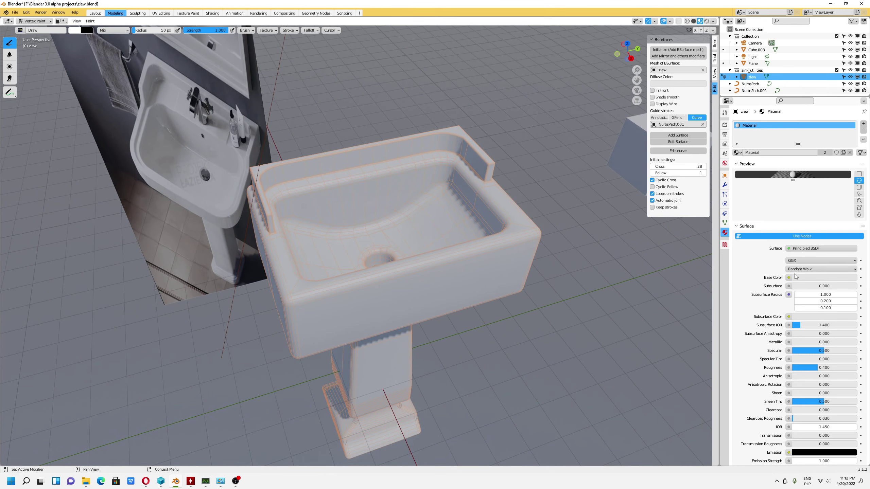
left_click(213, 13)
- Switch the Shader Editor from World to Object and create Material.001 in slot 2
scroll(475, 173, "up", 2)
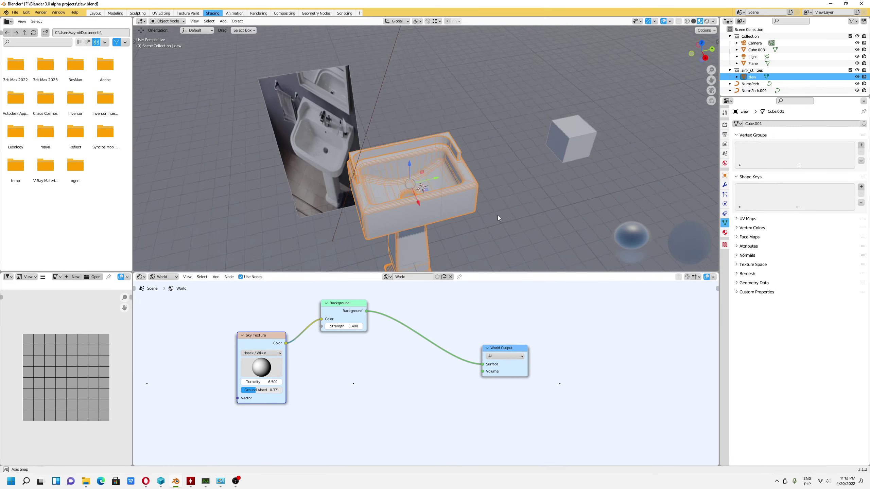
scroll(498, 215, "up", 2)
scroll(488, 151, "up", 1)
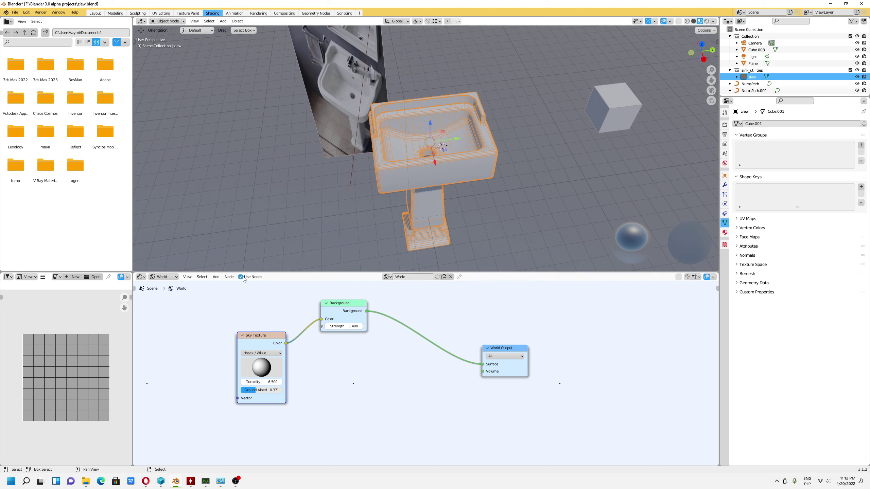
left_click(167, 278)
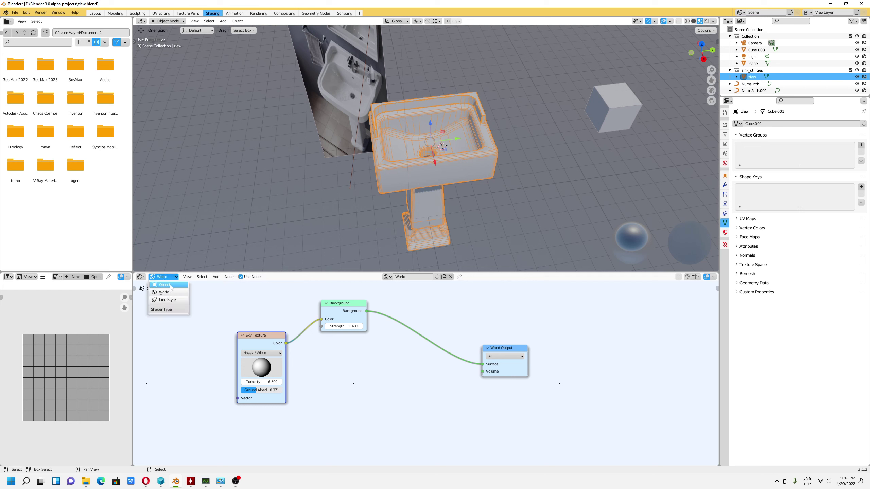
left_click(164, 284)
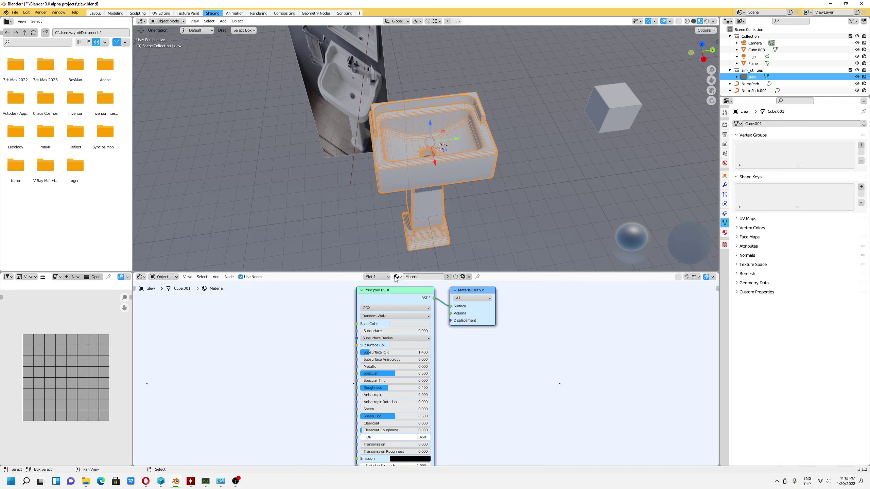
left_click(377, 277)
left_click(370, 298)
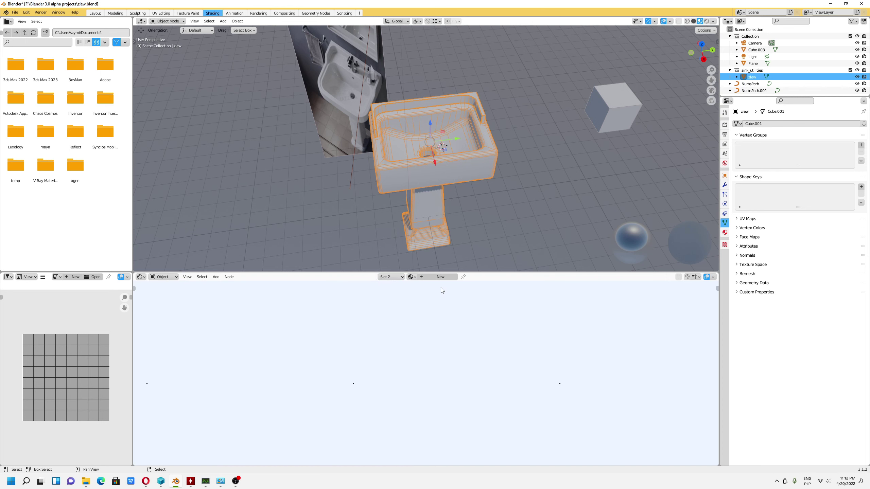
left_click(440, 277)
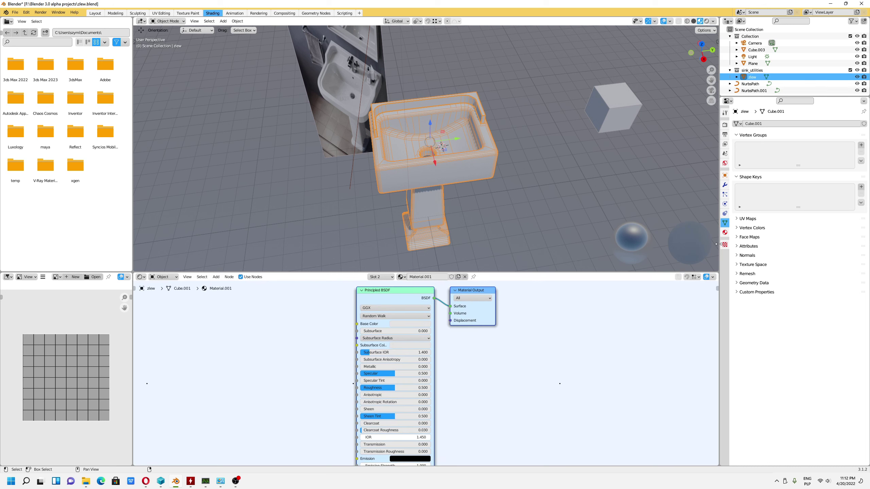
left_click(15, 12)
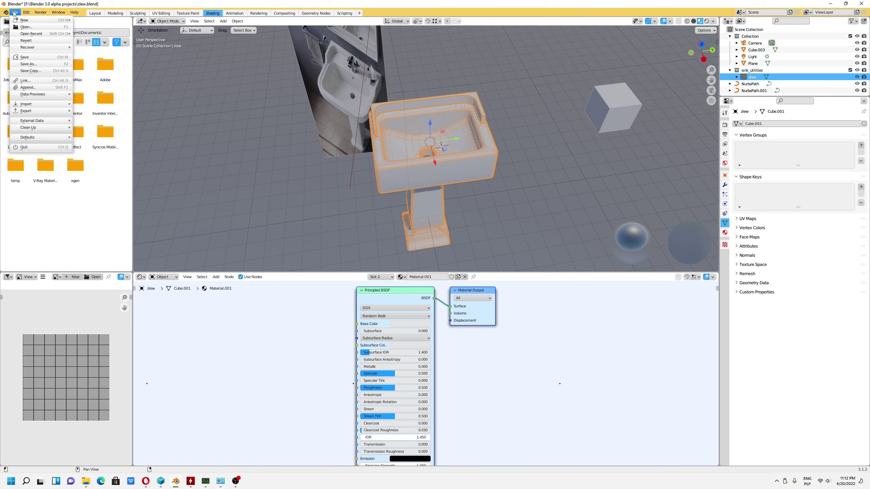
- Browse the F: drive sorted by name and open 'blender 2.80 cycles materials'
left_click(30, 88)
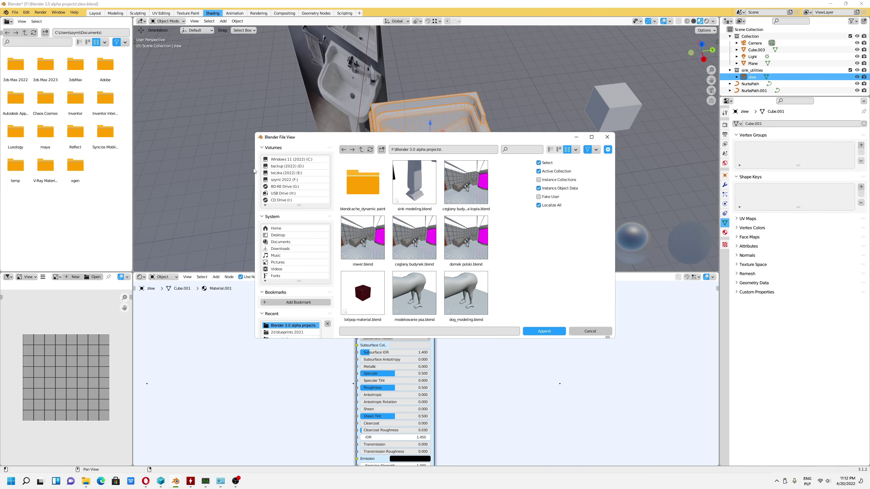
left_click(292, 180)
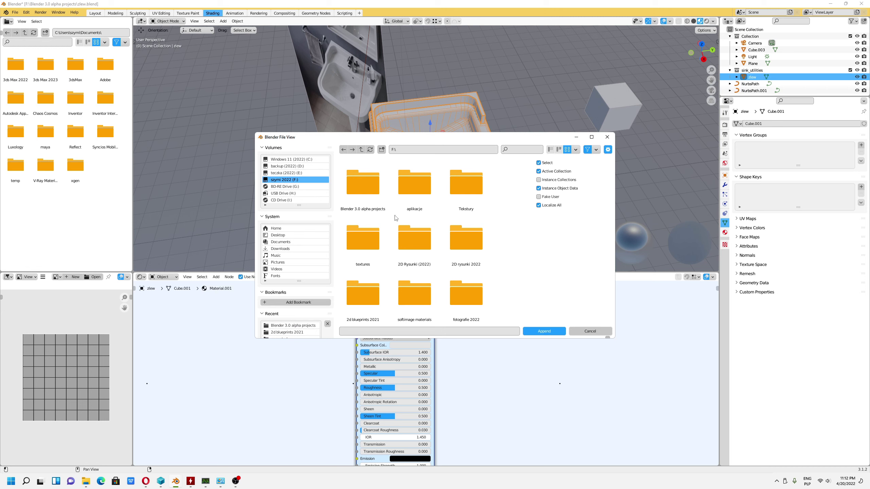
left_click(575, 149)
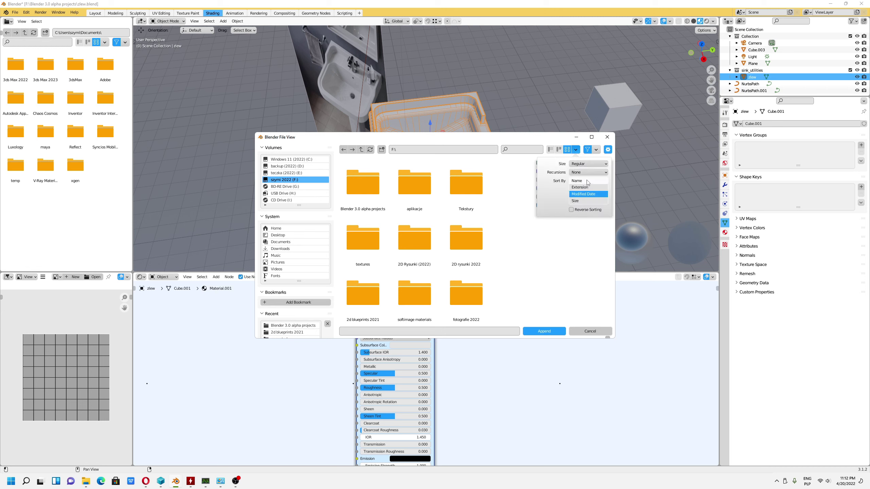
left_click(588, 182)
scroll(396, 230, "down", 1)
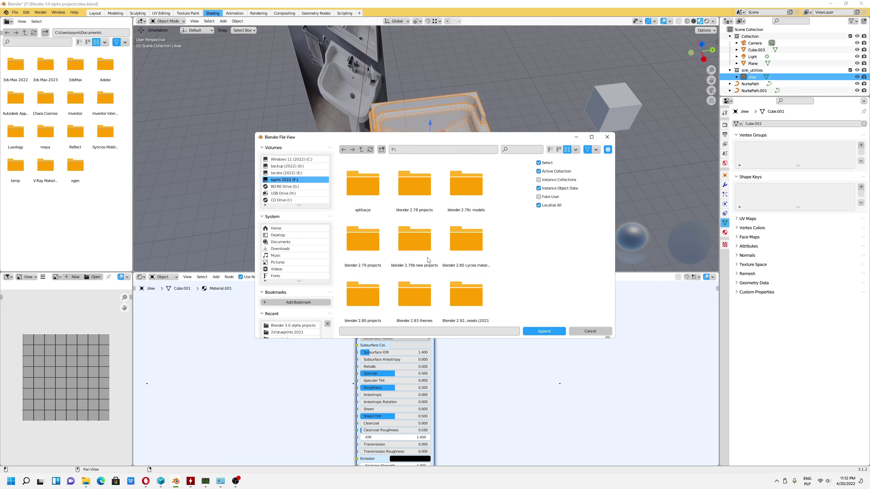
double_click(469, 246)
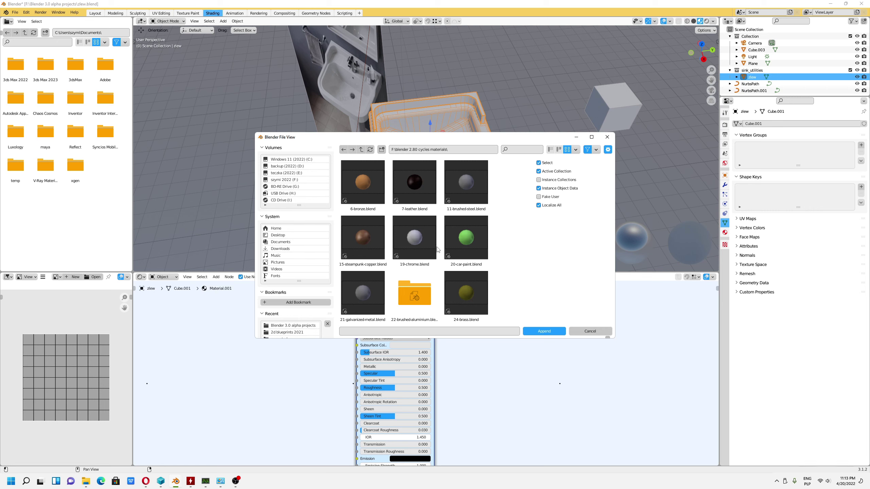
- Open 99-porcelain.blend's Material folder and select the Porcelain material
scroll(437, 249, "down", 2)
scroll(437, 249, "down", 1)
scroll(438, 250, "down", 1)
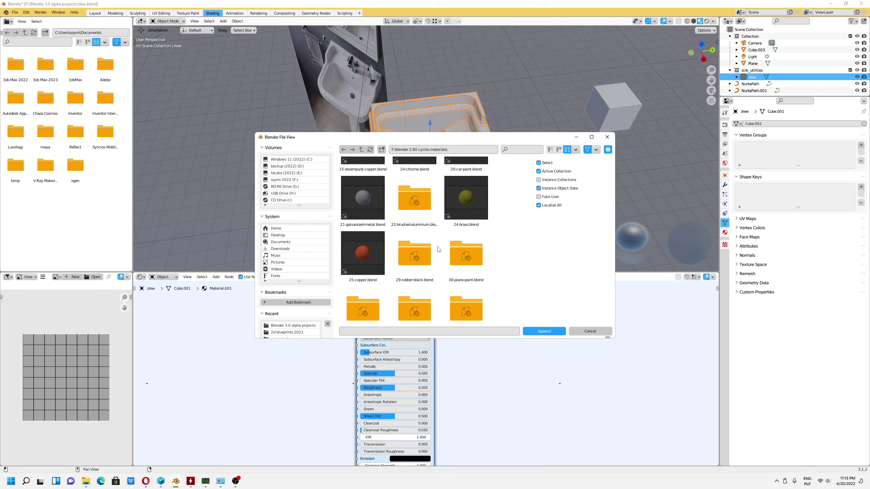
scroll(442, 250, "down", 2)
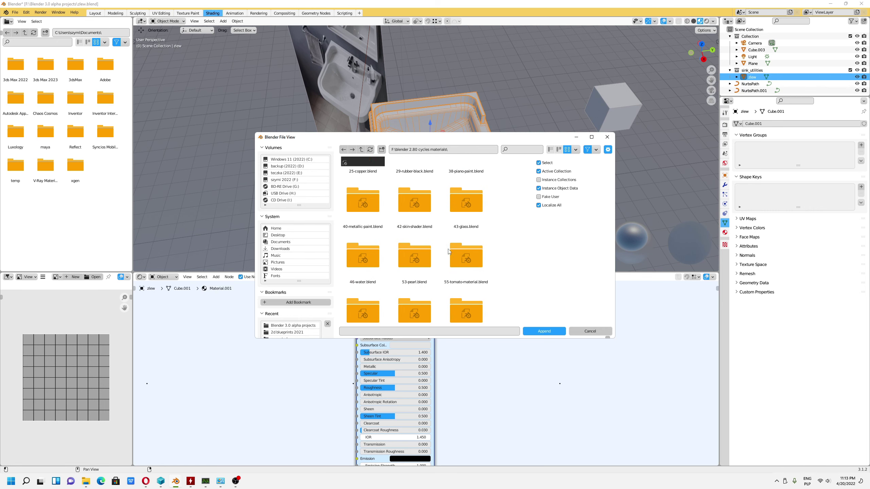
scroll(455, 254, "up", 3)
scroll(474, 256, "down", 2)
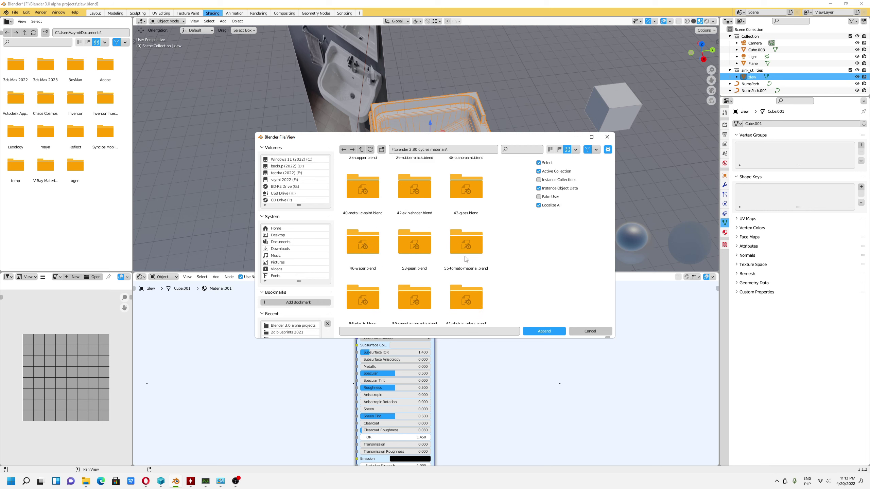
scroll(467, 258, "down", 2)
scroll(466, 259, "down", 1)
scroll(465, 259, "down", 2)
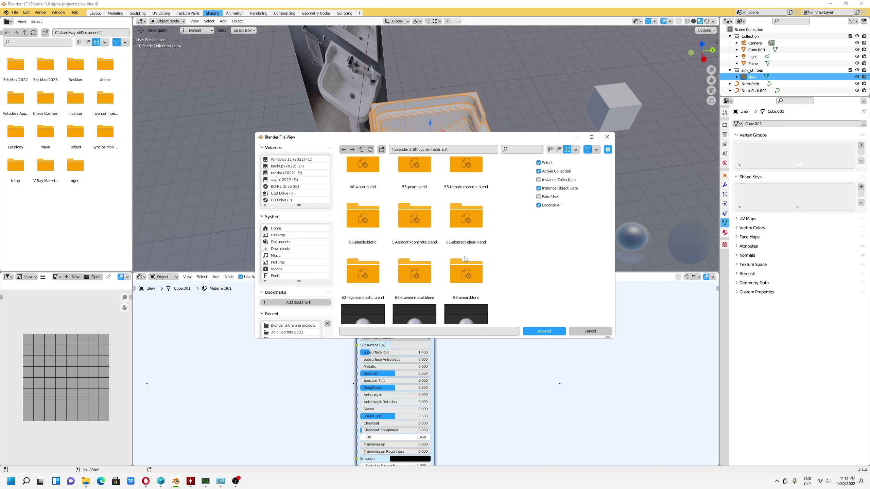
scroll(479, 260, "down", 2)
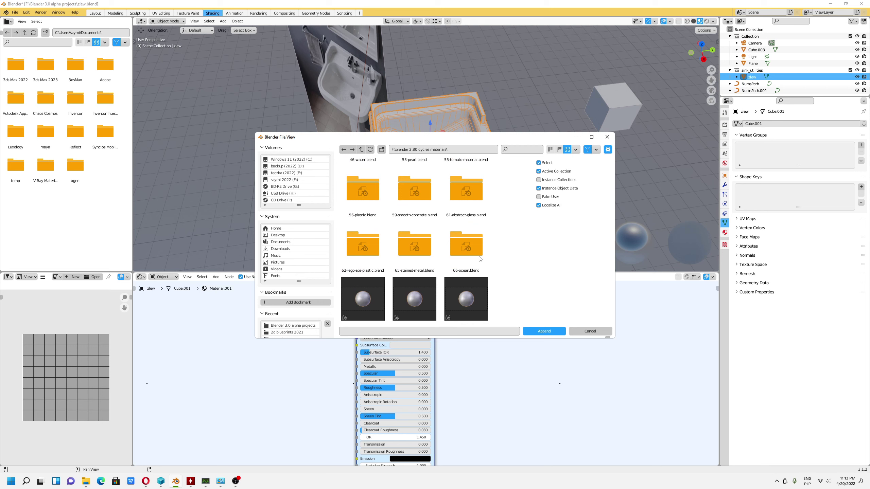
scroll(479, 257, "down", 1)
scroll(478, 257, "down", 2)
scroll(480, 258, "down", 1)
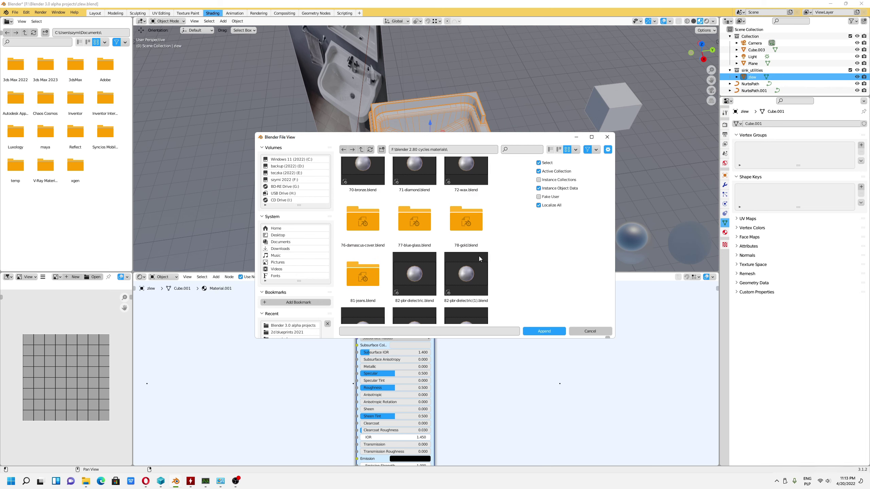
scroll(479, 257, "down", 2)
scroll(478, 258, "down", 1)
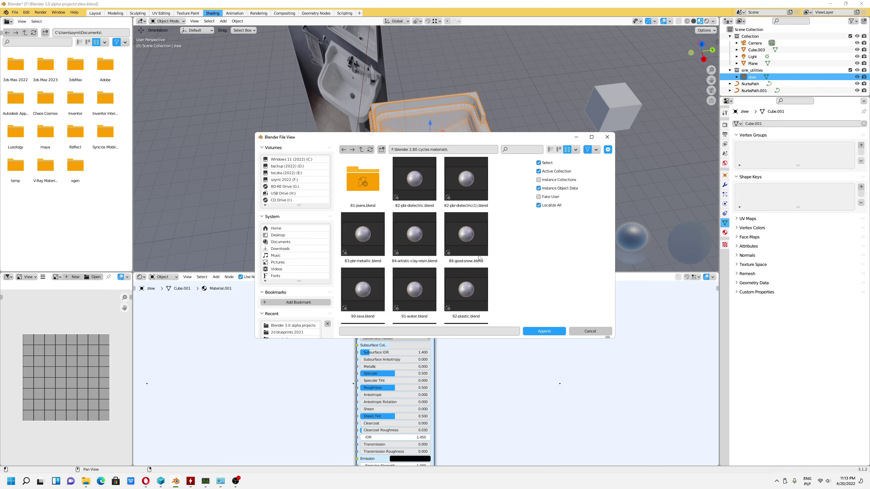
scroll(478, 257, "down", 2)
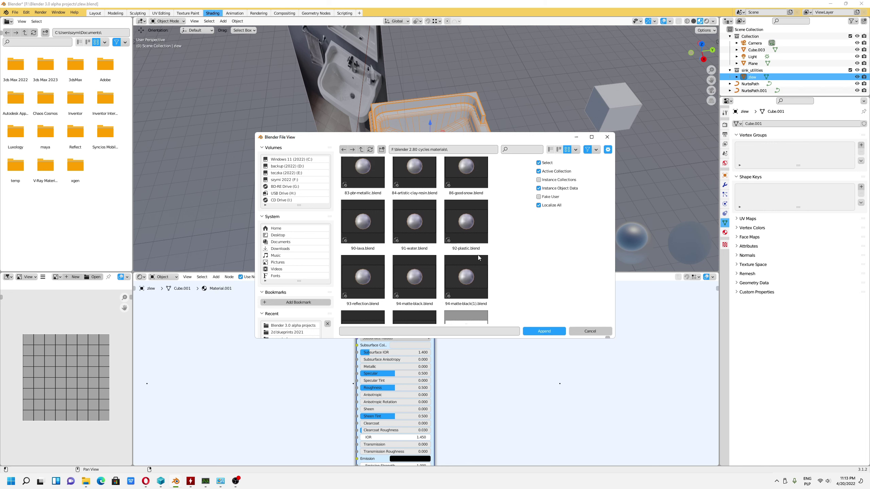
scroll(478, 257, "down", 1)
scroll(479, 258, "down", 1)
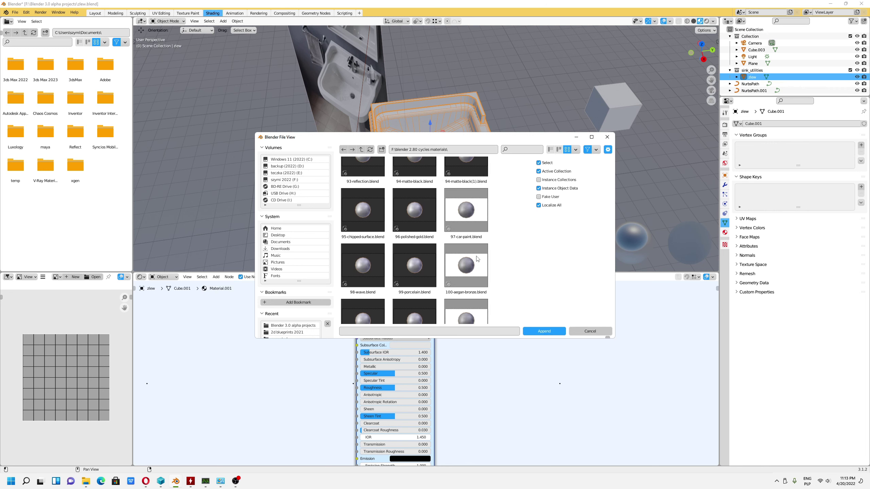
double_click(411, 269)
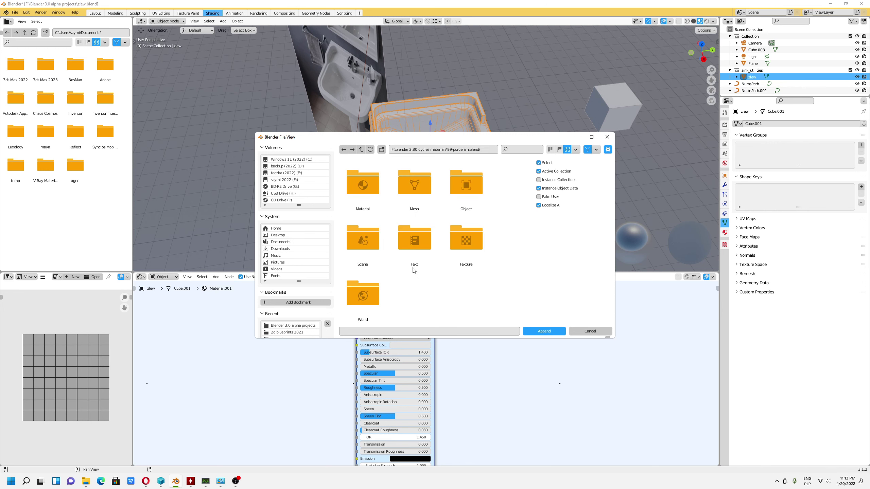
double_click(360, 189)
left_click(362, 188)
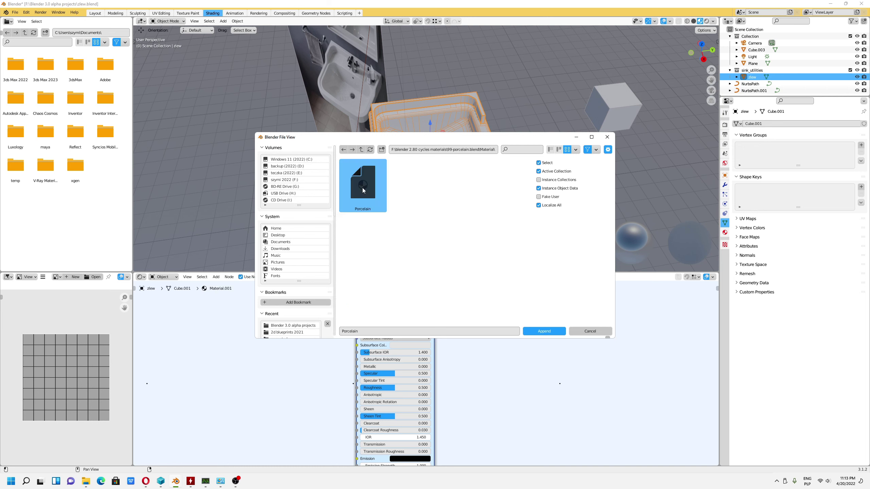
- Append Porcelain and assign it to the sink's second material slot
left_click(539, 332)
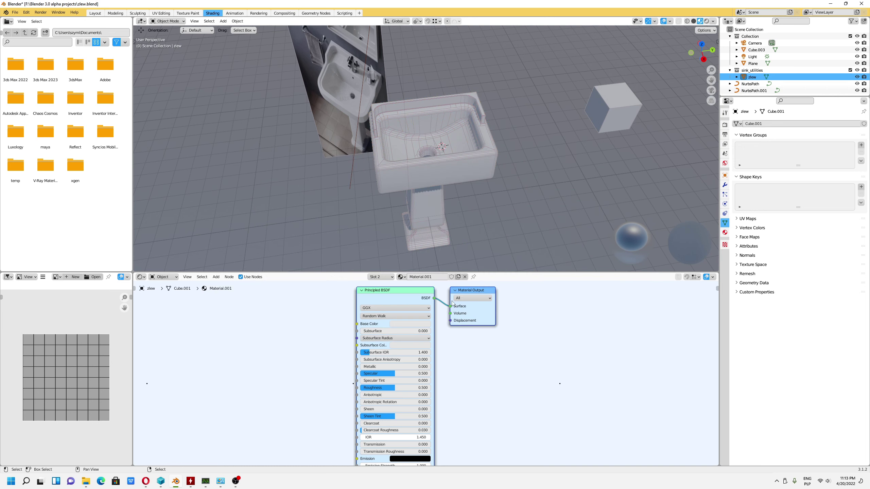
left_click(401, 277)
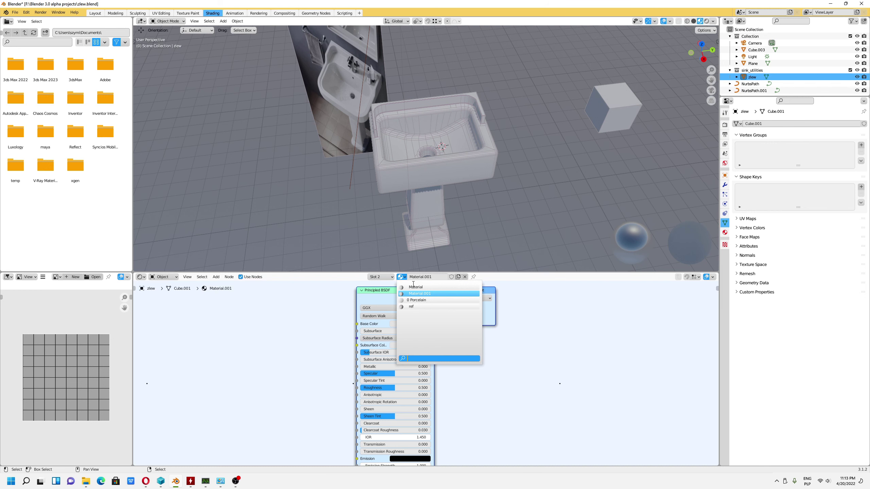
left_click(418, 300)
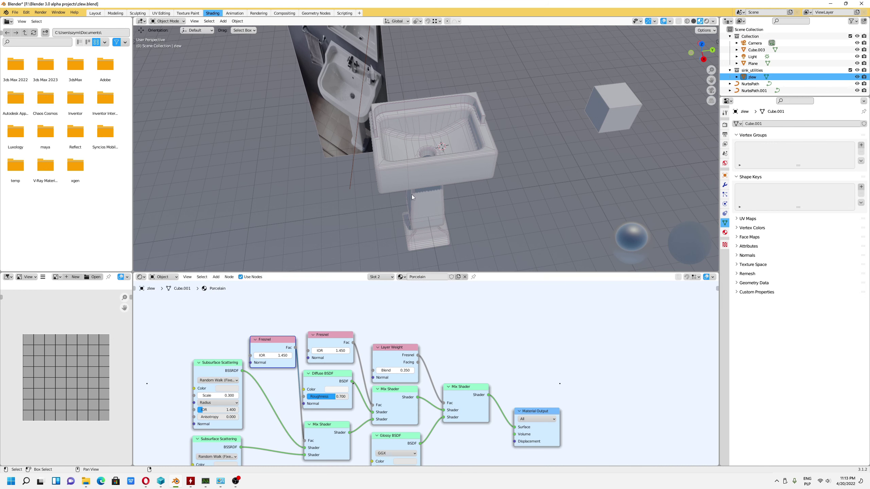
left_click(431, 180)
left_click(713, 21)
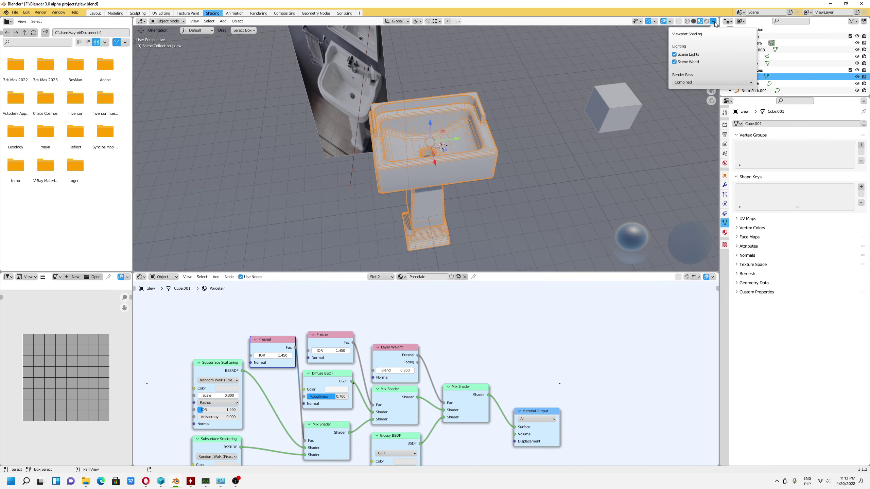
left_click(725, 232)
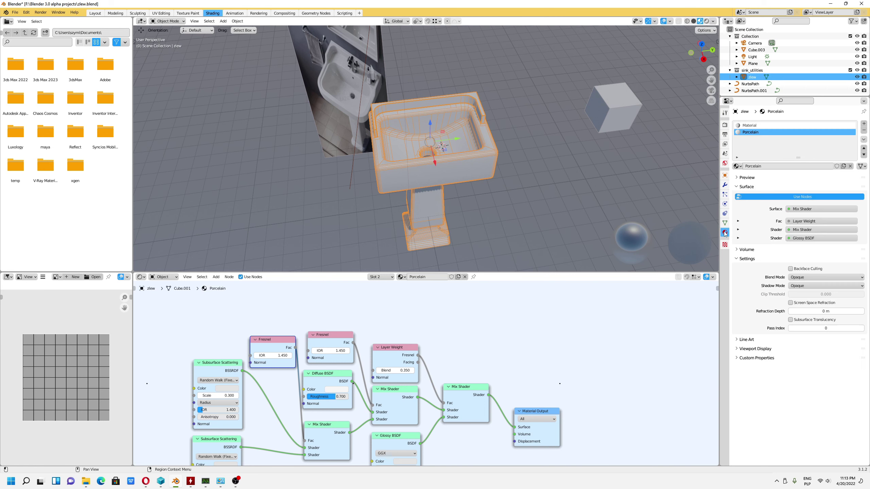
- Drop Porcelain onto the sink and assign slot 2 to all its faces in Edit Mode
left_click_drag(736, 166, 458, 164)
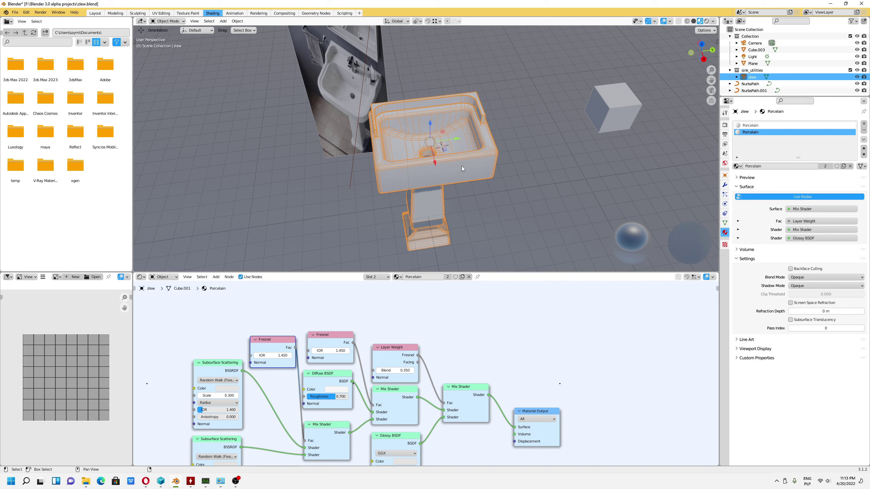
left_click_drag(737, 166, 489, 156)
key("Tab")
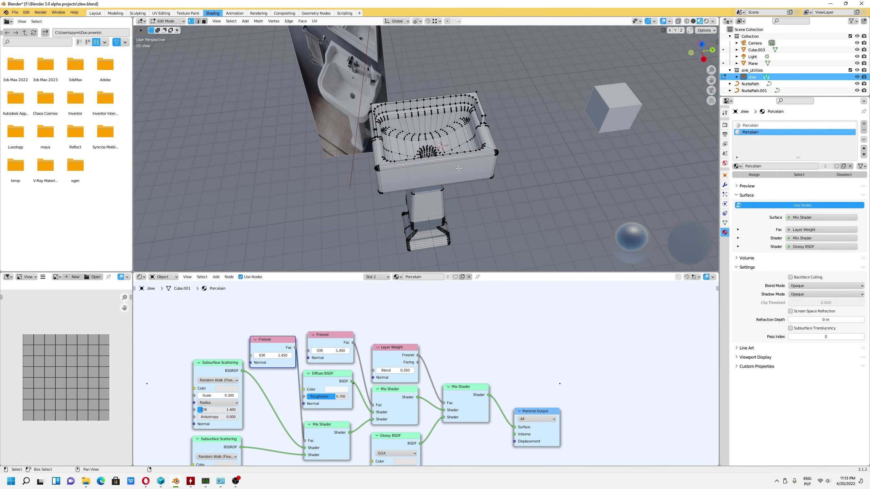
left_click(204, 21)
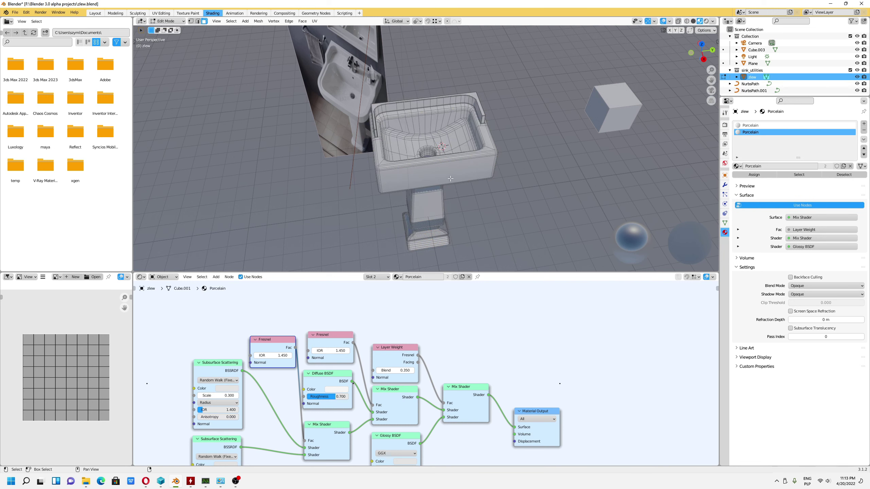
left_click(750, 125)
left_click(799, 174)
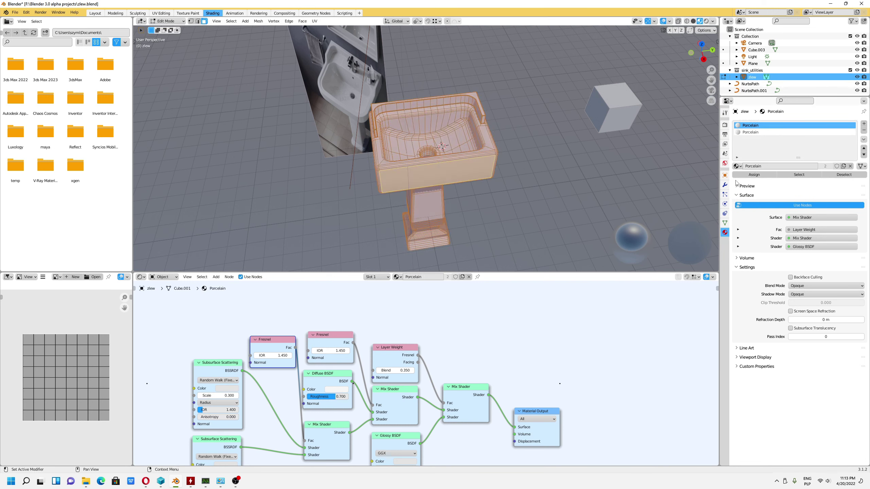
left_click(753, 133)
left_click(754, 175)
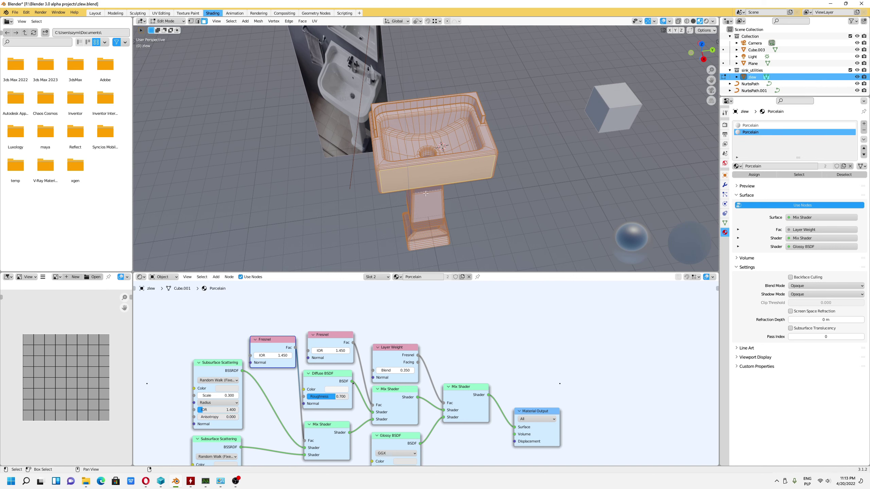
- Preview the sink in Rendered shading and return to Object Mode
mouse_move(462, 192)
middle_mouse_down()
mouse_move(504, 206)
mouse_move(490, 184)
middle_mouse_up()
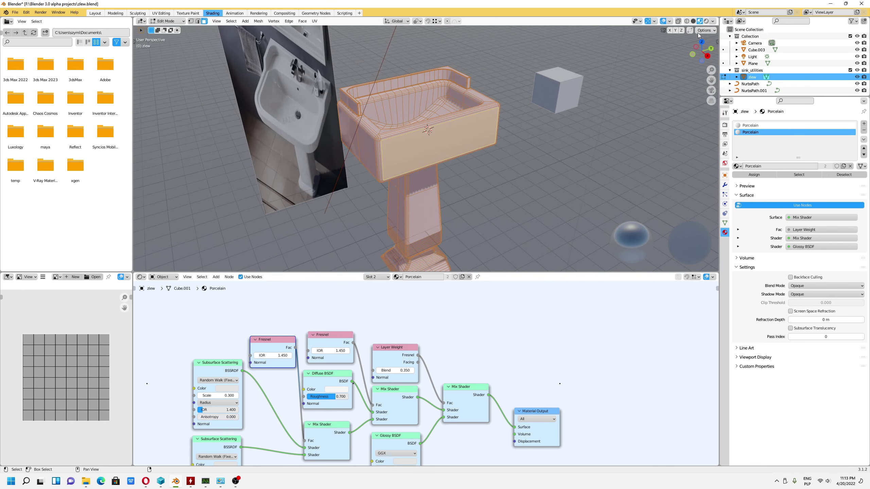
left_click(707, 21)
middle_click_drag(437, 166, 343, 104)
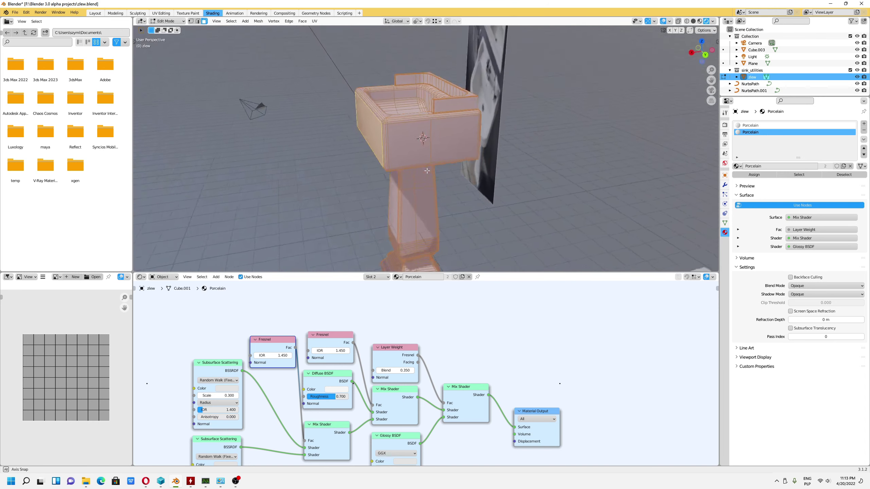
left_click(167, 21)
mouse_move(507, 161)
middle_mouse_down()
mouse_move(532, 161)
mouse_move(466, 157)
middle_mouse_up()
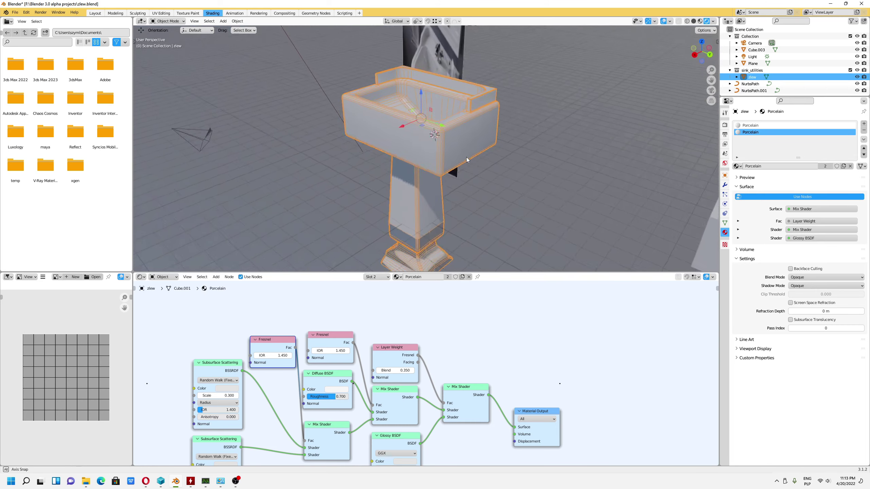
- Set the Porcelain Glossy BSDF colour to pink (H 0.926, S 0.622)
scroll(459, 168, "up", 4)
scroll(426, 178, "down", 3)
mouse_move(427, 178)
middle_mouse_down()
mouse_move(508, 165)
mouse_move(377, 155)
middle_mouse_up()
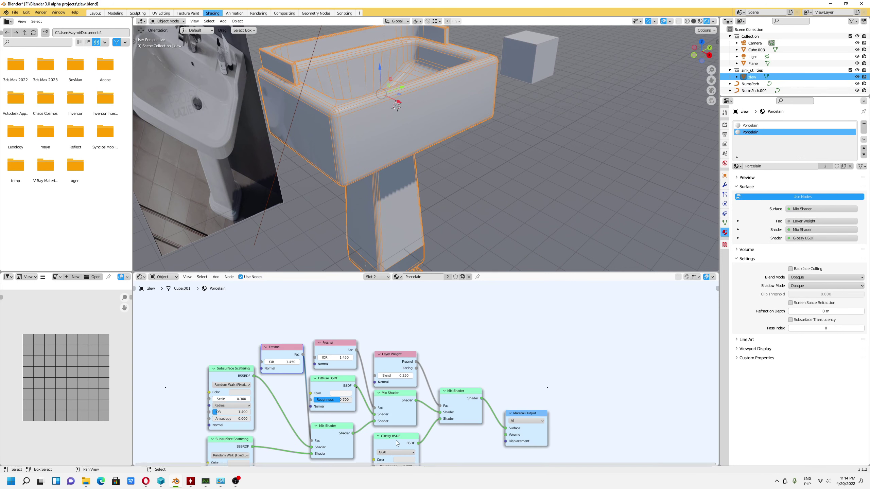
scroll(395, 442, "down", 1)
left_click(404, 460)
left_click_drag(435, 381, 423, 403)
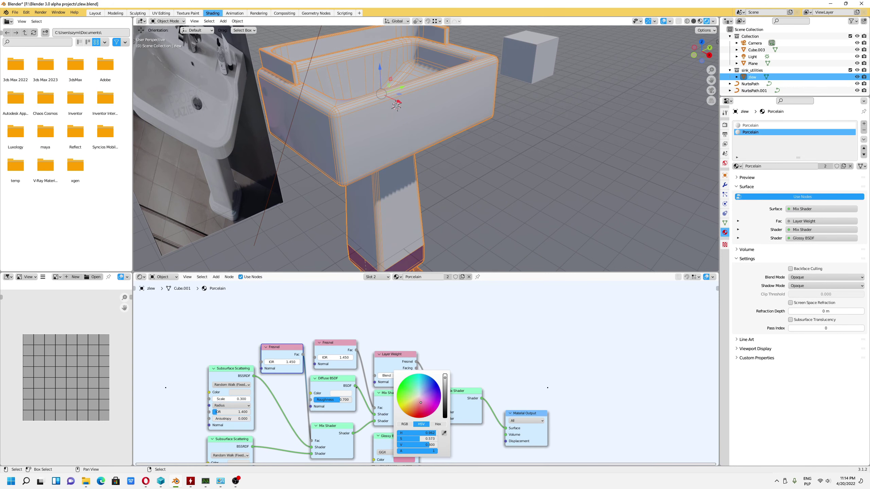
middle_click_drag(389, 212, 468, 187)
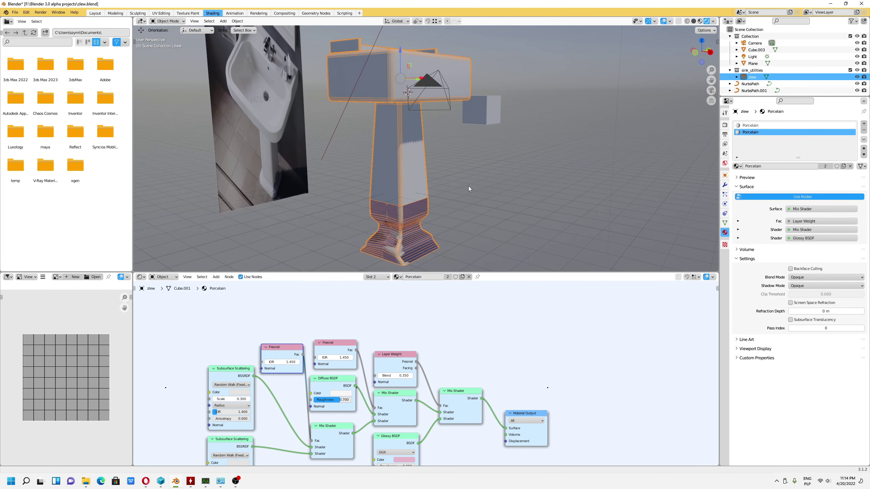
left_click(237, 21)
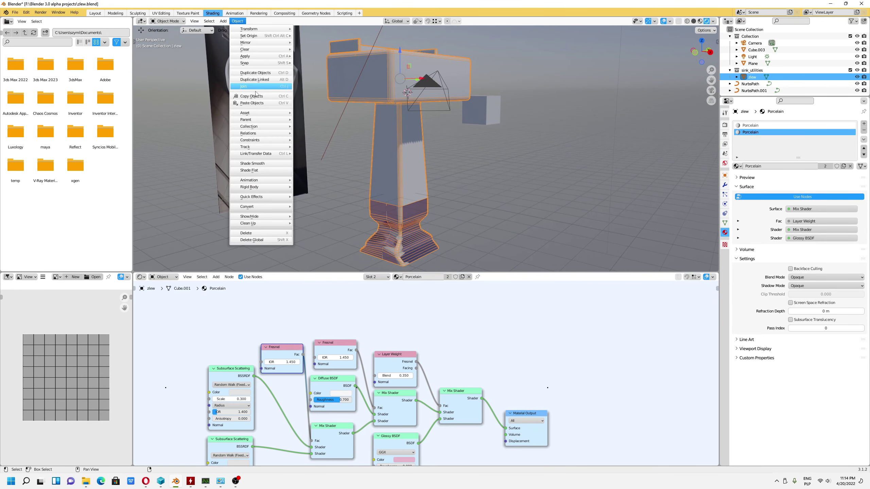
mouse_move(261, 63)
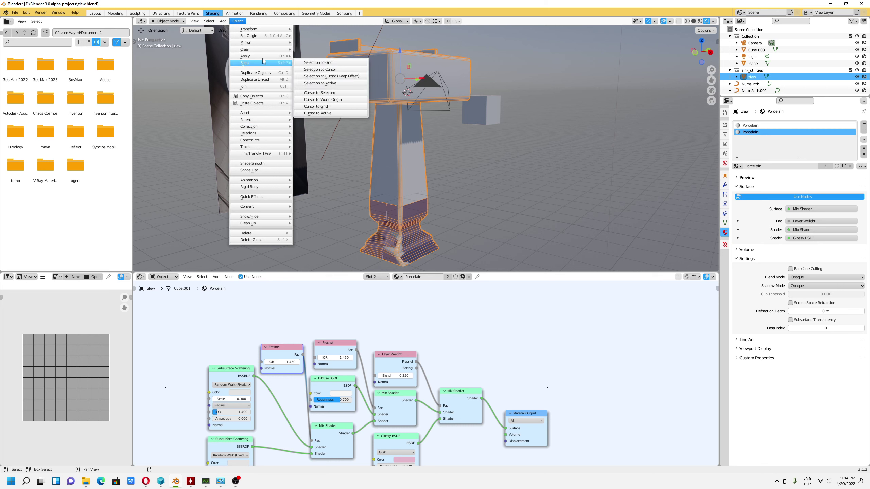
- Apply the sink's transform, recalculate normals outside, then deselect all
left_click(319, 71)
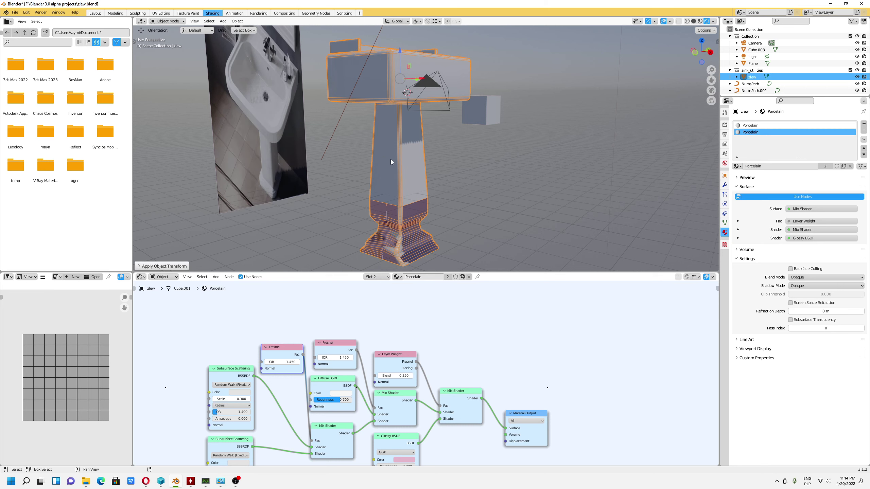
key("Tab")
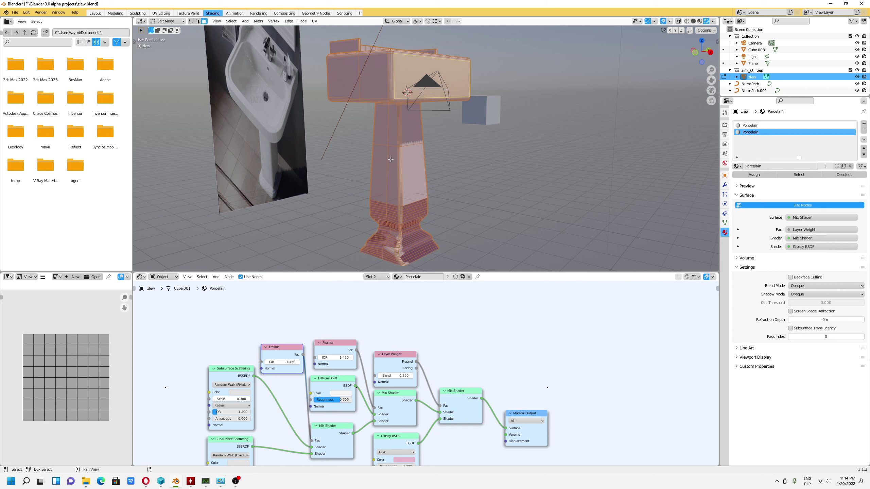
left_click(259, 21)
mouse_move(271, 131)
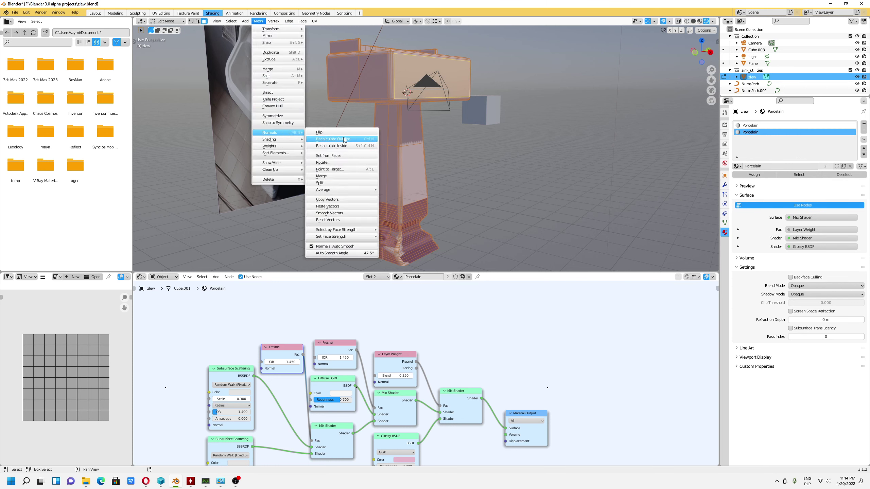
left_click(341, 139)
mouse_move(341, 139)
middle_mouse_down()
mouse_move(473, 165)
mouse_move(461, 158)
middle_mouse_up()
left_click(473, 165)
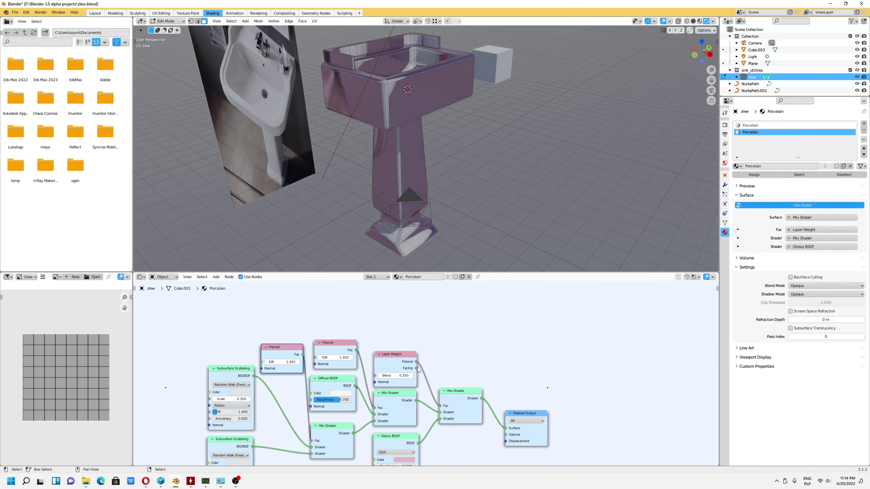
- Lower the glossy and diffuse roughness and set the Fresnel IORs to 1.150 and 1.050
scroll(414, 431, "down", 1)
scroll(460, 414, "down", 1)
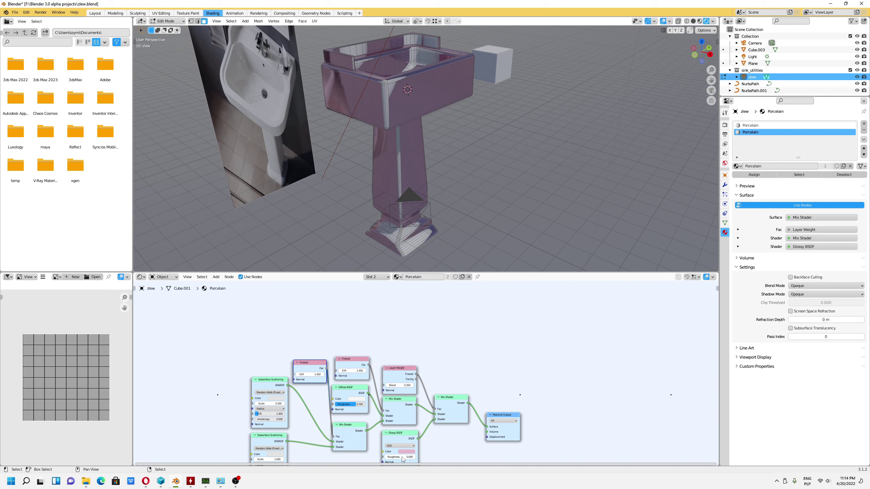
left_click_drag(388, 457, 395, 457)
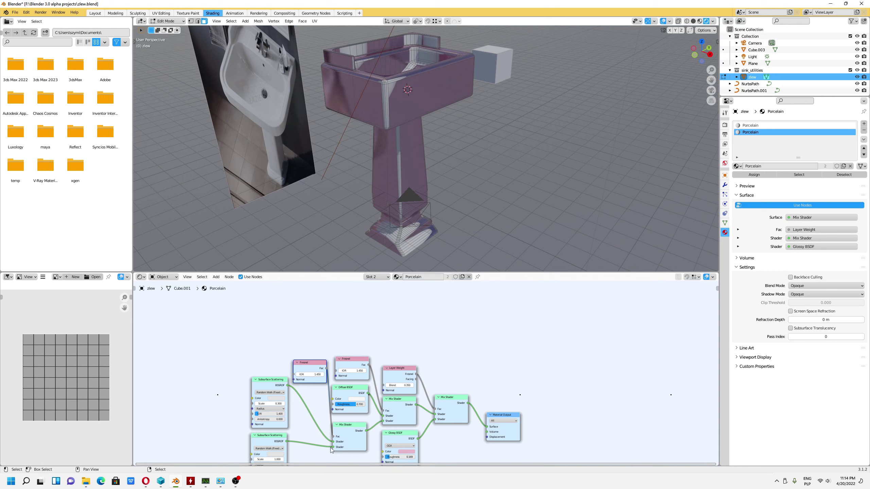
left_click_drag(356, 404, 348, 405)
mouse_move(357, 371)
left_mouse_down()
mouse_move(329, 371)
mouse_move(350, 371)
left_mouse_up()
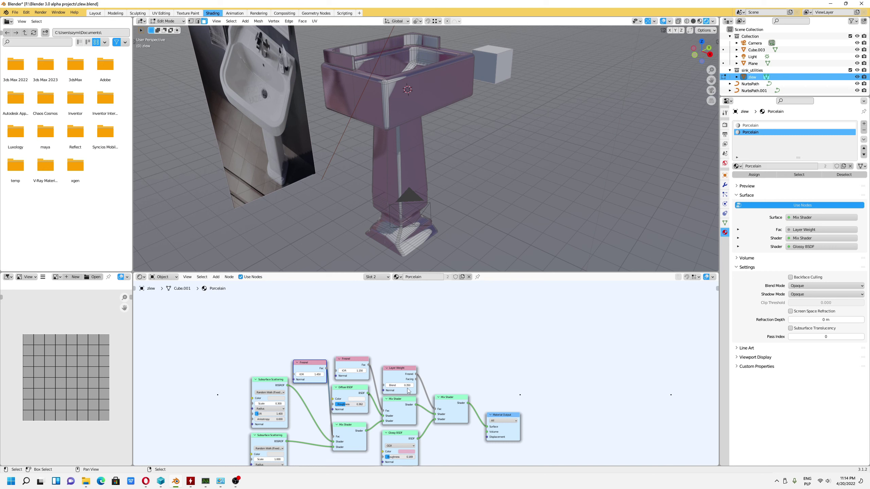
left_click_drag(399, 385, 405, 385)
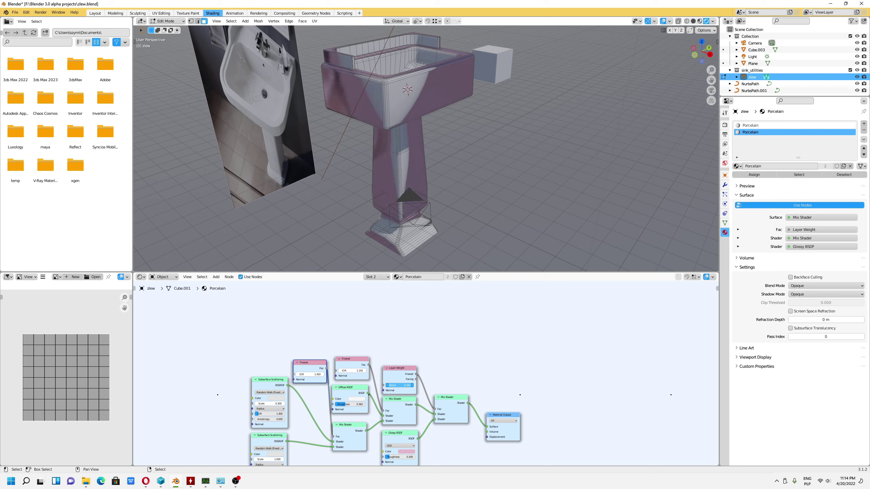
left_click_drag(353, 371, 349, 370)
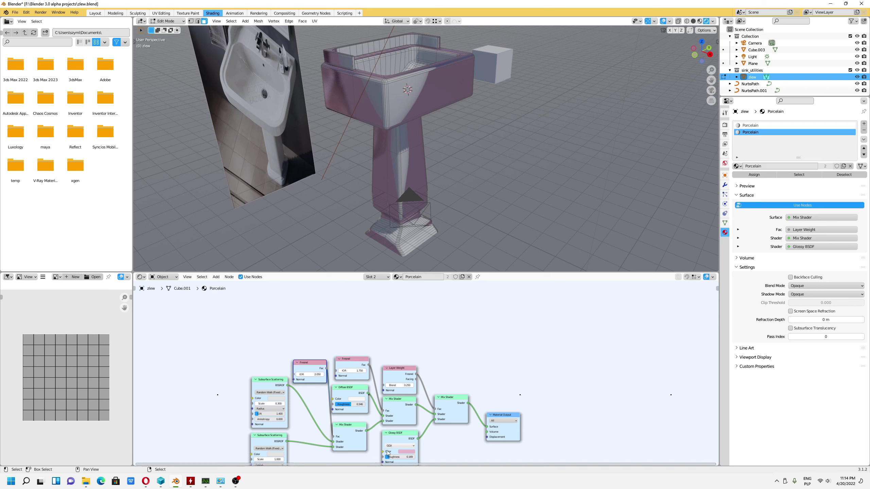
- Raise Glossy roughness to 0.400 and Layer Weight Blend to 0.350, then about 0.650
left_click_drag(391, 457, 394, 457)
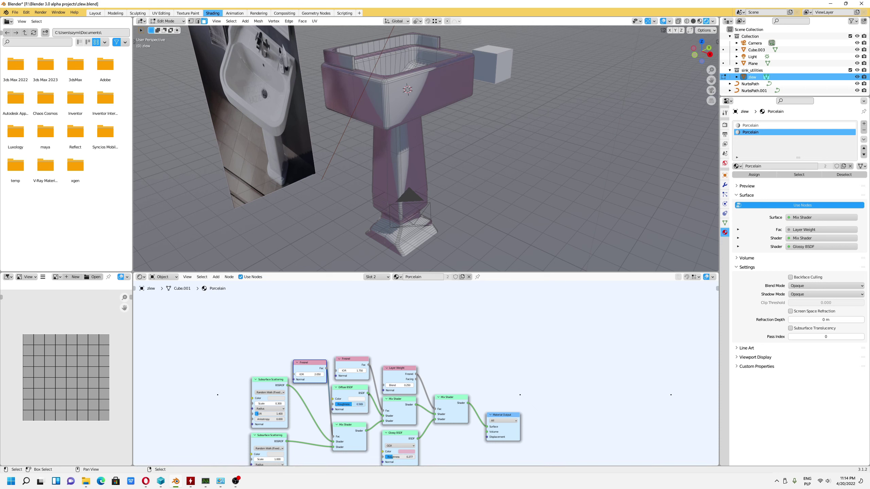
left_click_drag(356, 371, 344, 371)
left_click_drag(394, 385, 402, 385)
mouse_move(445, 147)
middle_mouse_down()
mouse_move(437, 159)
mouse_move(501, 154)
middle_mouse_up()
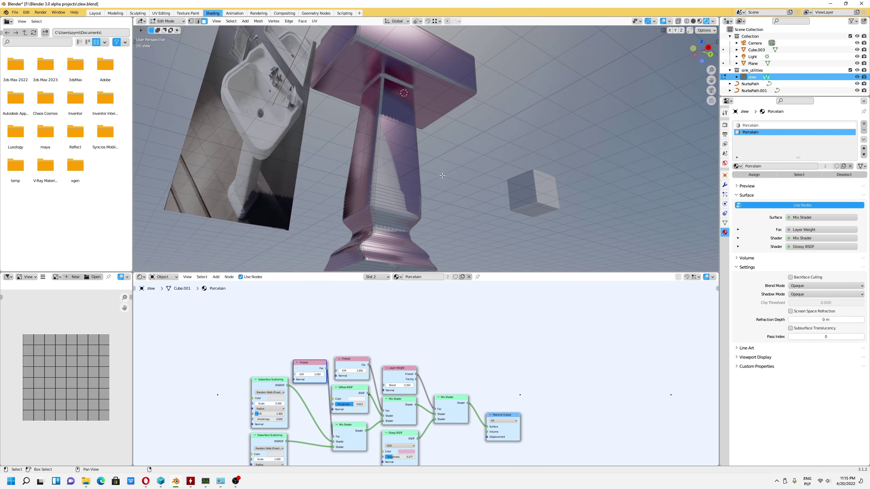
left_click_drag(398, 457, 406, 457)
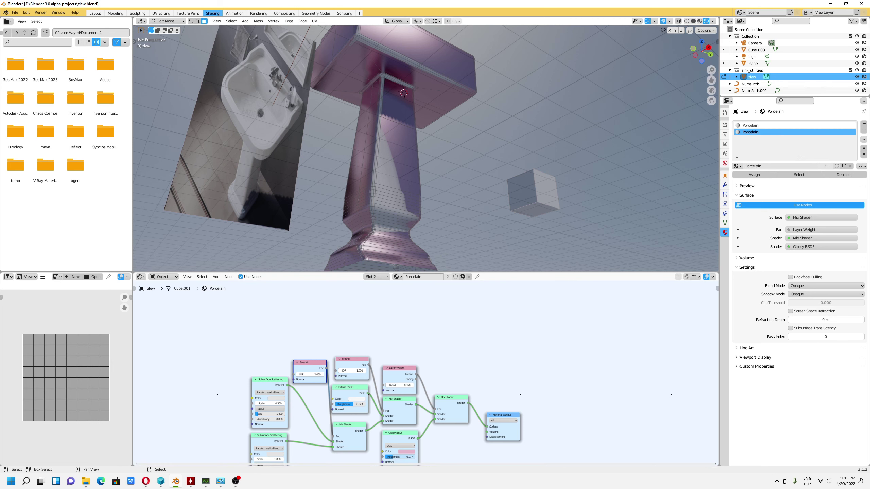
mouse_move(428, 178)
middle_mouse_down()
mouse_move(437, 208)
mouse_move(486, 155)
mouse_move(441, 200)
middle_mouse_up()
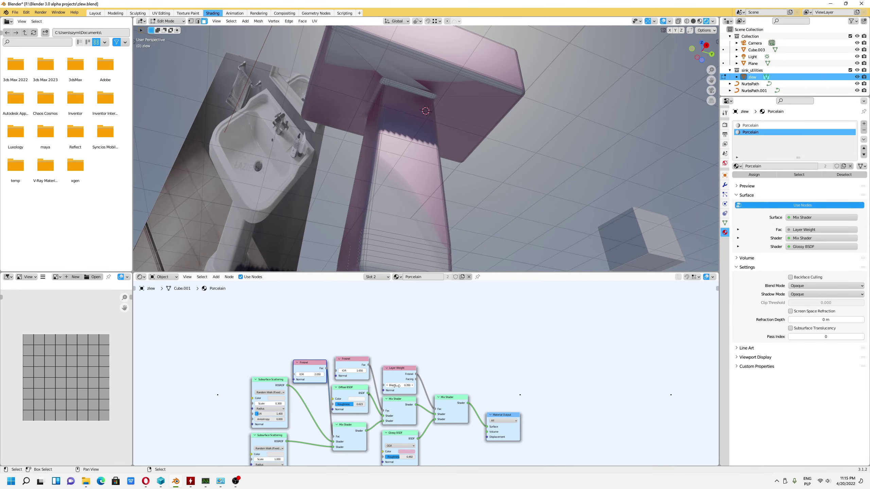
left_click_drag(398, 386, 415, 386)
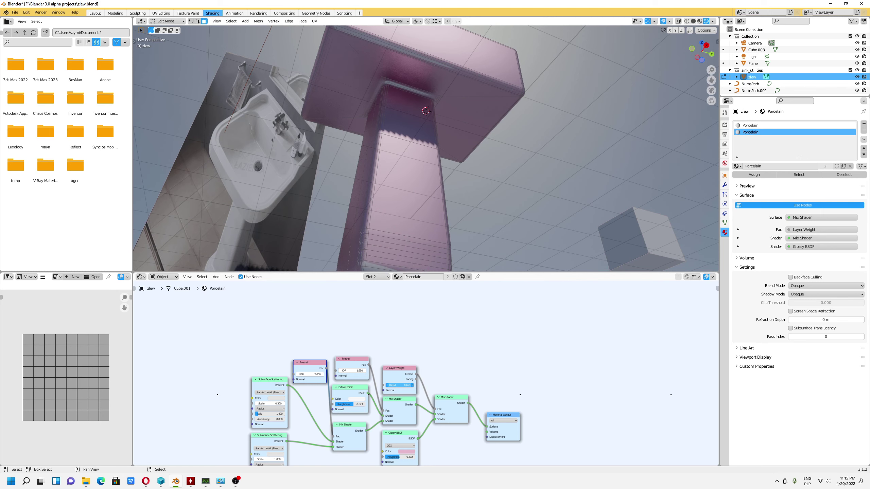
mouse_move(442, 206)
middle_mouse_down()
mouse_move(433, 218)
mouse_move(422, 45)
middle_mouse_up()
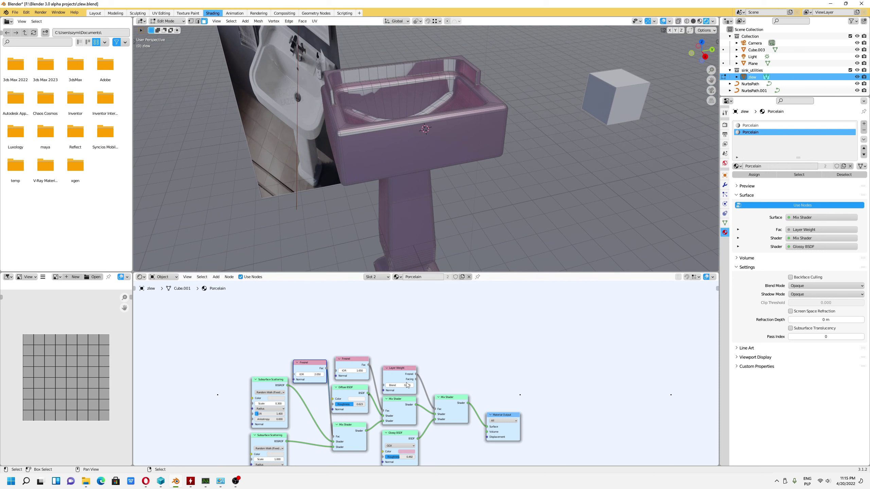
- Lower the Layer Weight blend to 0.250 and raise the Glossy roughness
left_click_drag(406, 385, 393, 385)
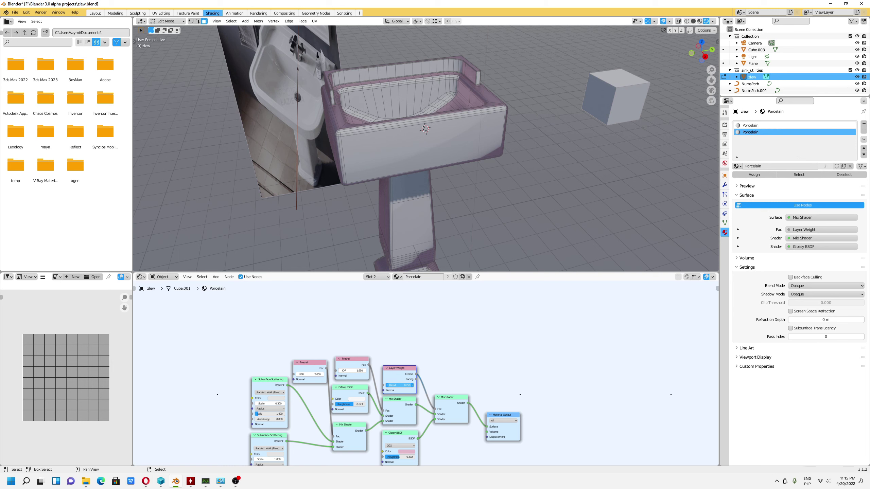
middle_click_drag(410, 154, 432, 185)
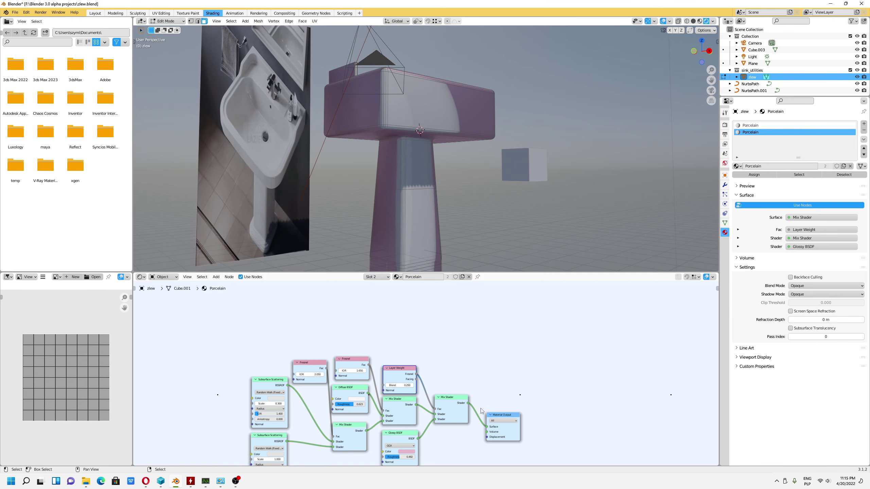
left_click_drag(397, 457, 411, 457)
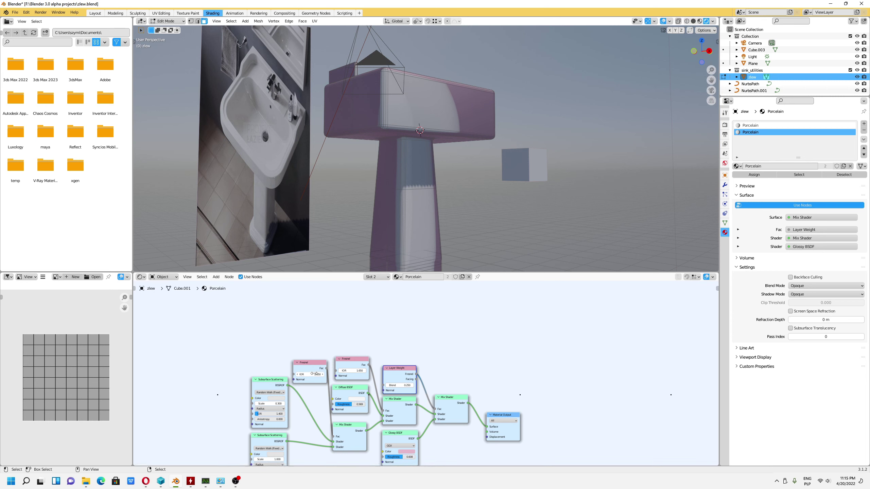
- Set the Fresnel IORs to 1.350, 1.450 and 1.150, and Subsurface Scattering scale to 0.100
left_click_drag(315, 373, 303, 374)
mouse_move(351, 370)
left_mouse_down()
mouse_move(339, 370)
mouse_move(357, 370)
left_mouse_up()
mouse_move(428, 144)
middle_mouse_down()
mouse_move(482, 130)
mouse_move(429, 192)
middle_mouse_up()
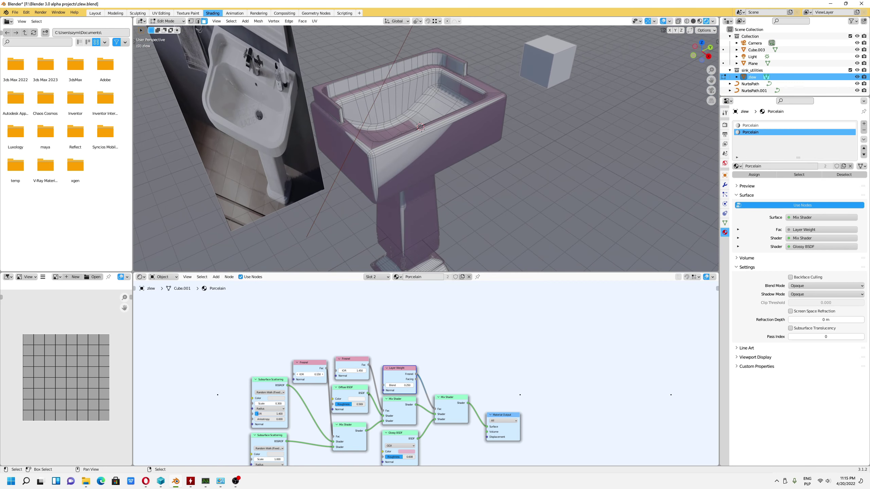
left_click_drag(310, 374, 341, 374)
mouse_move(269, 404)
left_mouse_down()
mouse_move(260, 404)
mouse_move(272, 419)
left_mouse_up()
- Give the lower Subsurface Scattering node slight anisotropy and a scale of 1.300
middle_click_drag(269, 434, 276, 362)
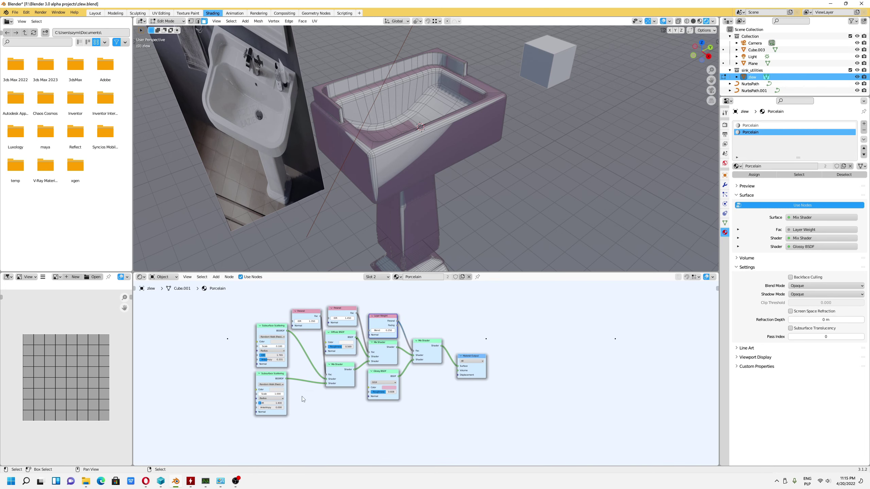
mouse_move(255, 408)
left_mouse_down()
mouse_move(266, 409)
mouse_move(253, 393)
mouse_move(270, 393)
left_mouse_up()
mouse_move(406, 391)
left_mouse_down()
mouse_move(405, 408)
mouse_move(416, 409)
left_mouse_up()
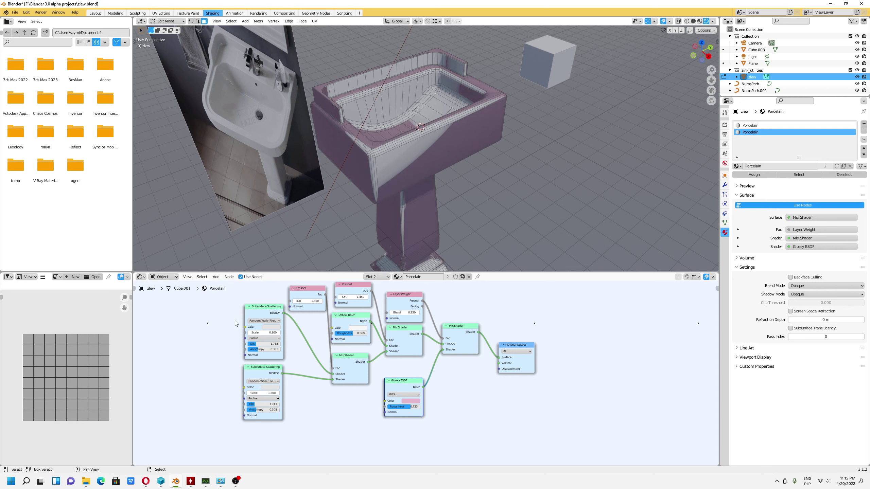
scroll(401, 331, "up", 5, "shift")
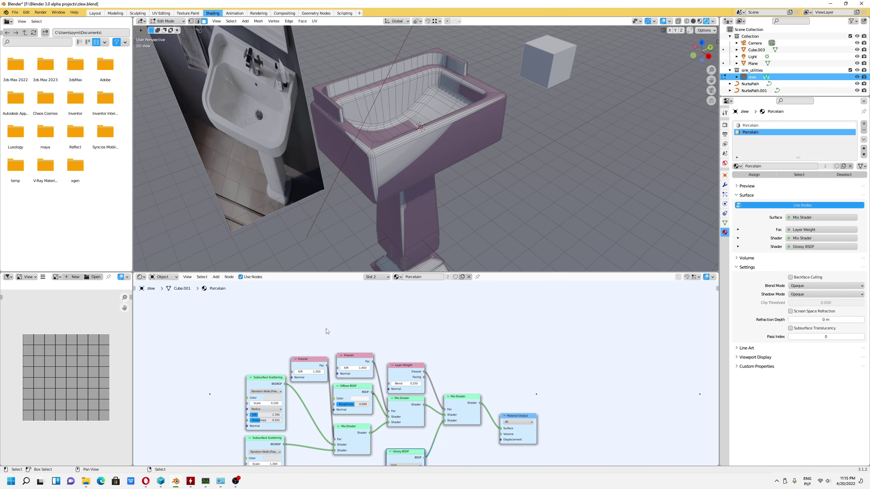
scroll(327, 331, "down", 3, "shift")
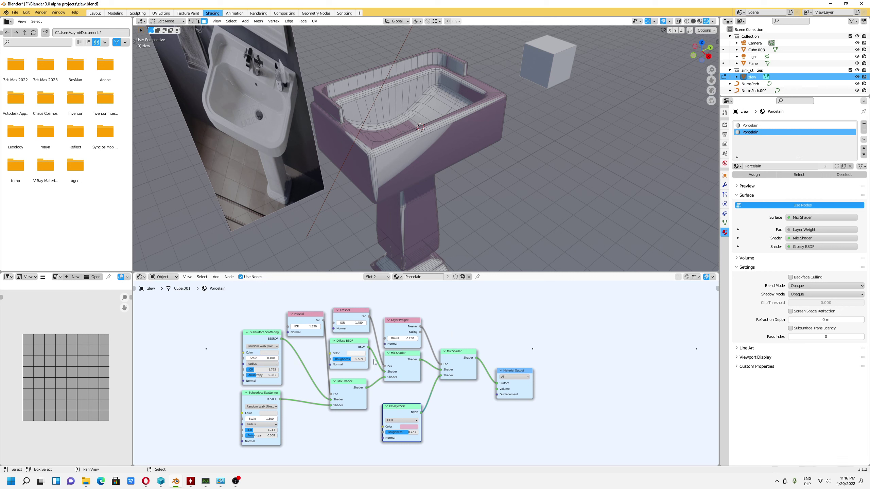
- Raise Diffuse roughness to 0.700, keep Random Walk (Fixed Radius), and return to Object Mode
left_click_drag(349, 360, 362, 359)
left_click(270, 347)
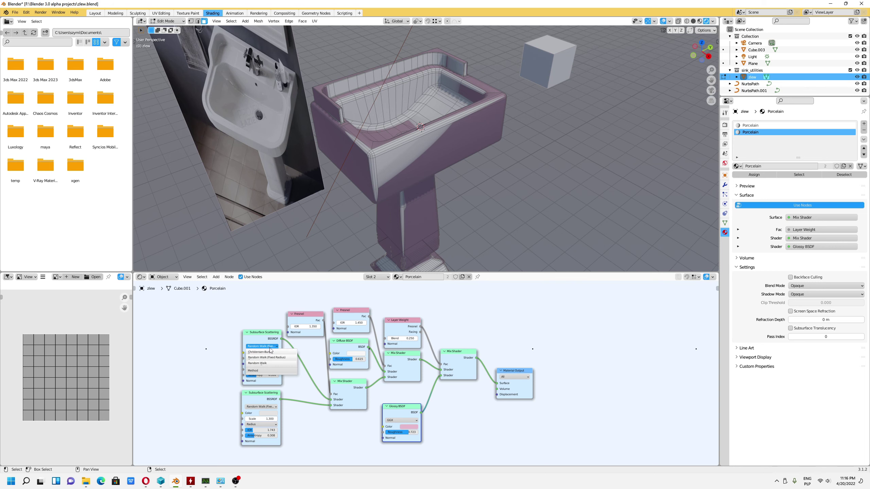
left_click(274, 358)
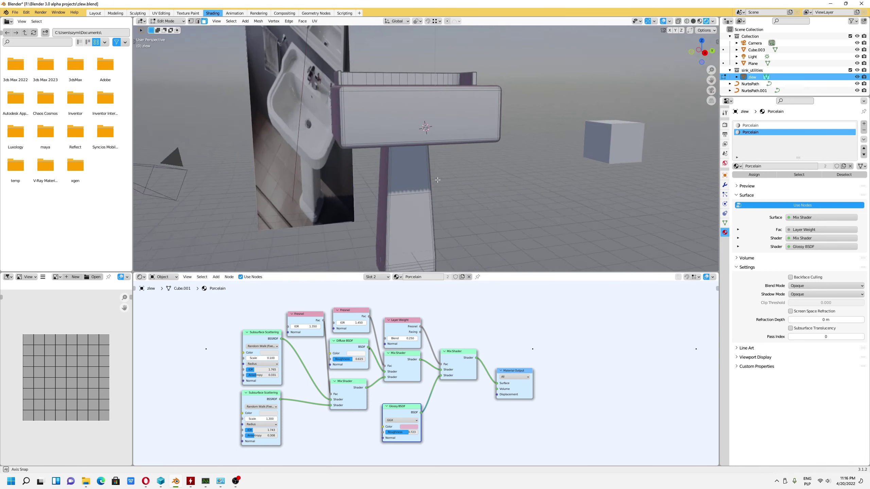
left_click(167, 21)
middle_click_drag(436, 134, 515, 161)
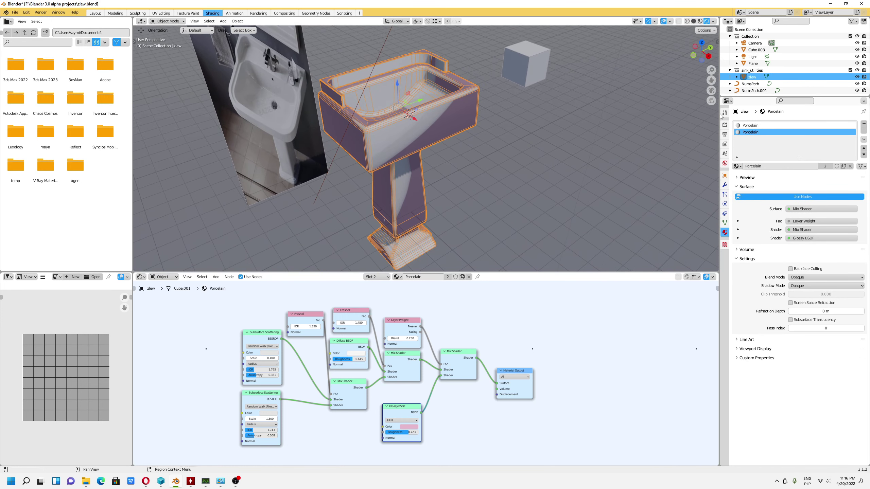
- Switch the render engine to Cycles, return to material preview, and save the file
left_click(725, 125)
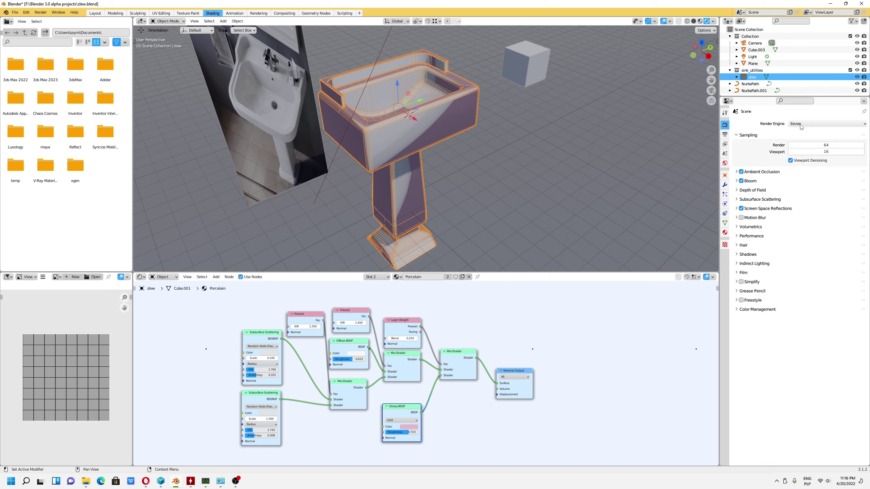
left_click(822, 124)
left_click(802, 147)
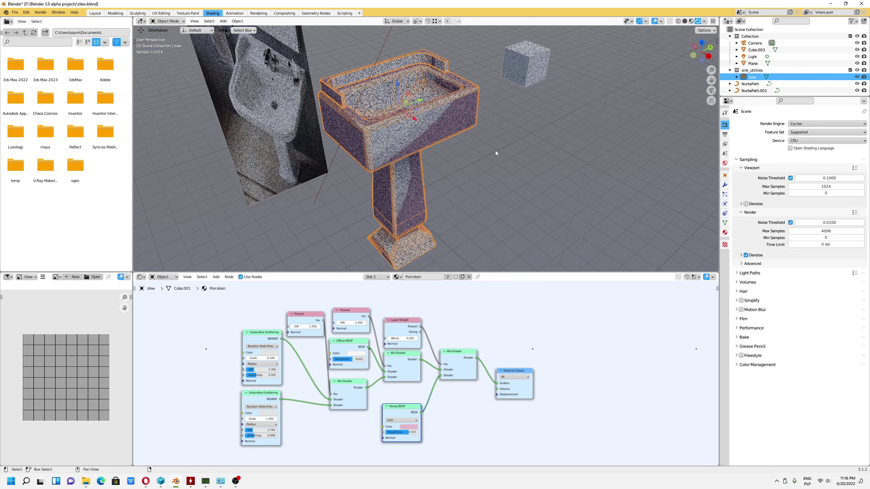
left_click(691, 22)
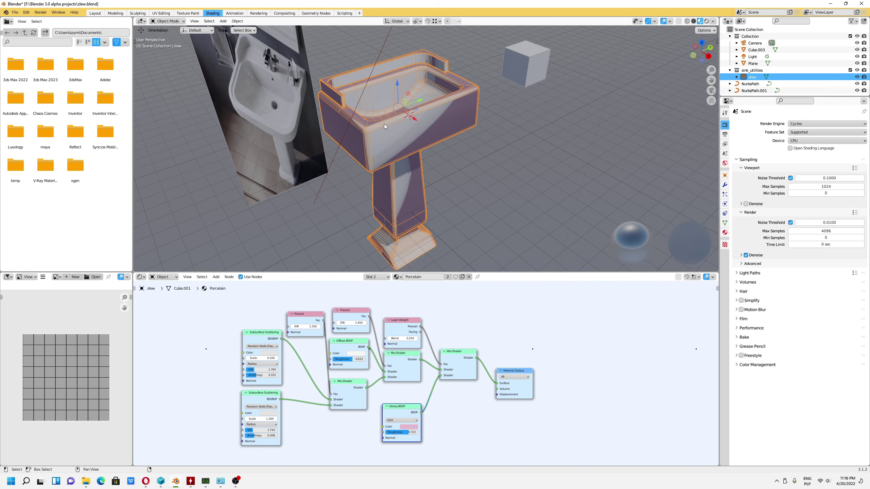
left_click(15, 12)
left_click(46, 61)
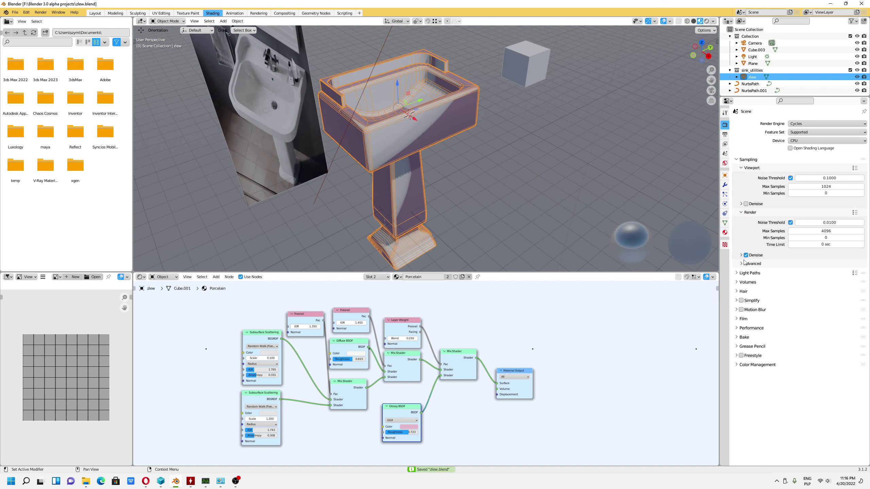
- Set render max samples to 57 and viewport max samples to 37, then check the Cycles preview
left_click(741, 255)
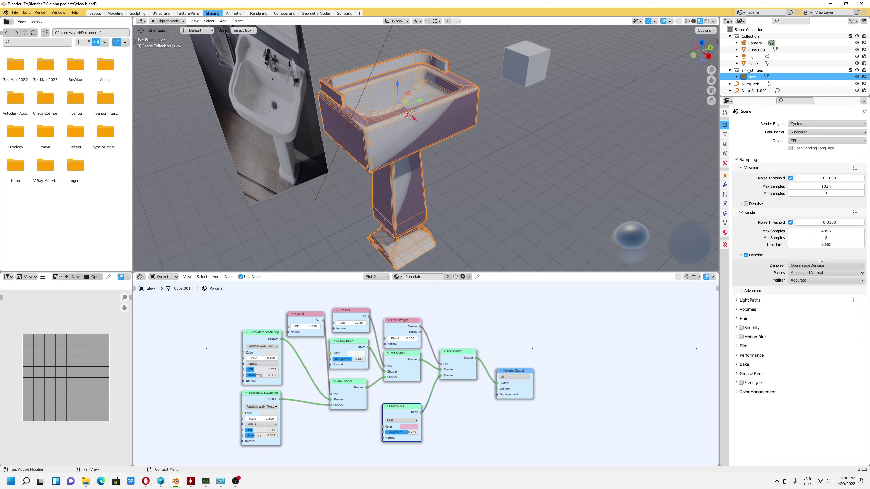
left_click(826, 231)
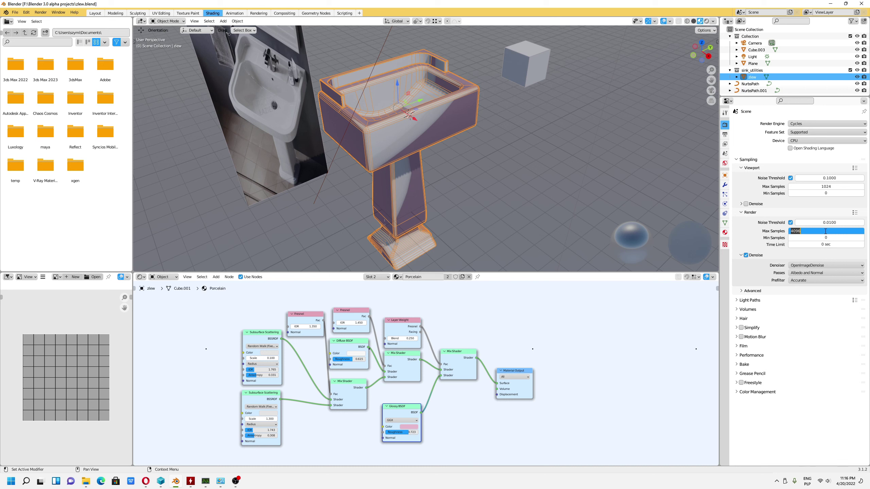
type("50")
type("57")
key("Return")
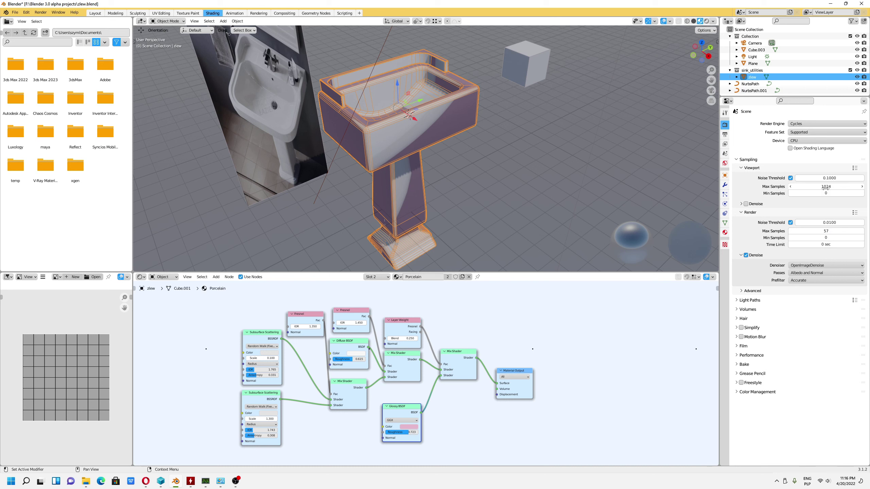
left_click(826, 188)
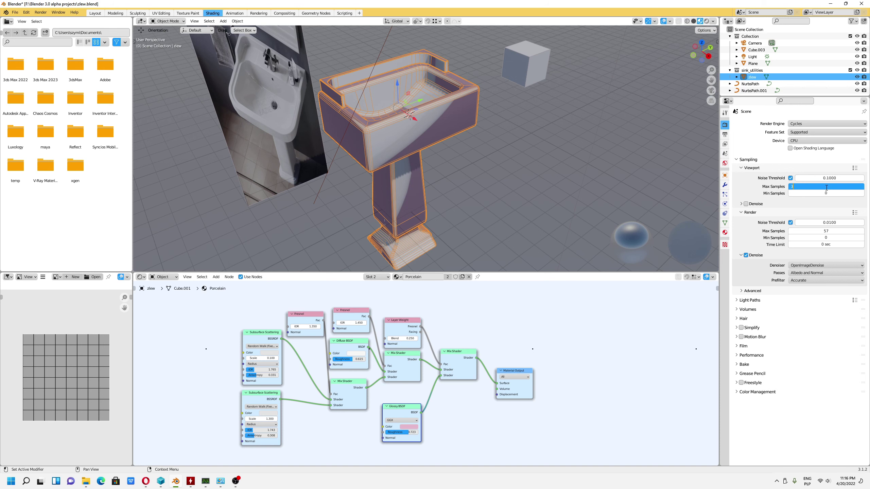
type("7")
key("Return")
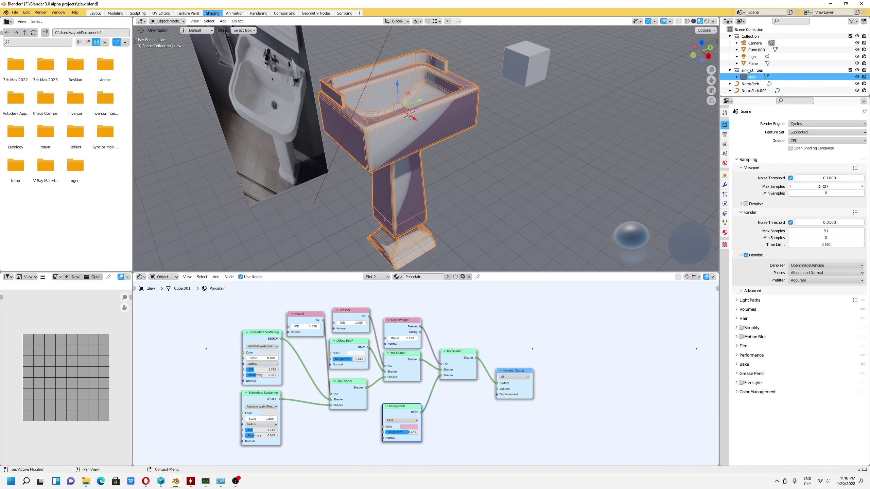
left_click(706, 21)
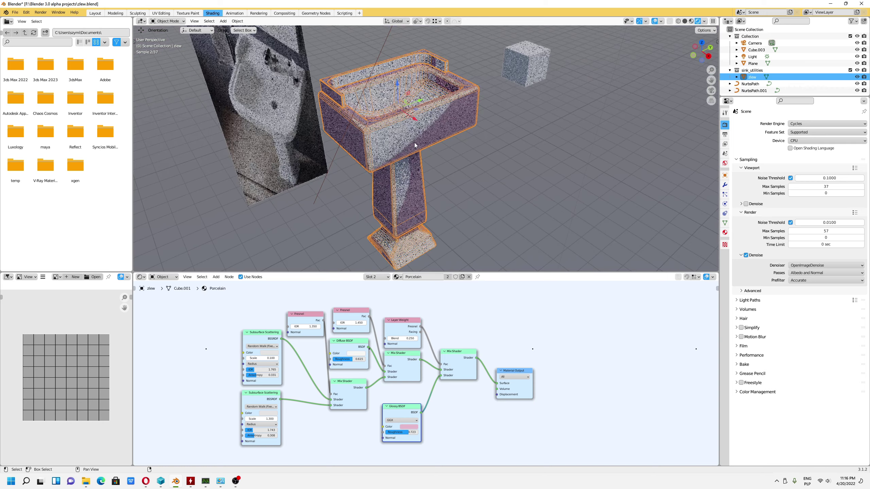
middle_click_drag(505, 170, 520, 114)
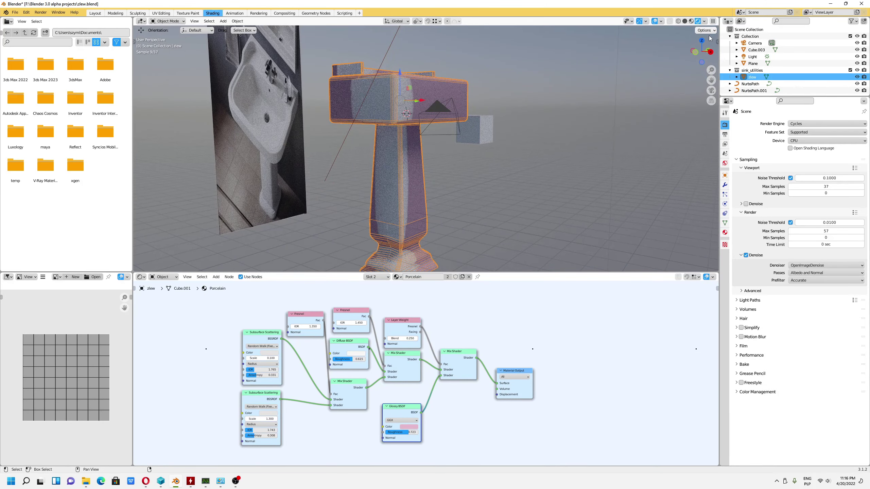
left_click(691, 21)
- Set the Cycles render device to GPU Compute
left_click(792, 140)
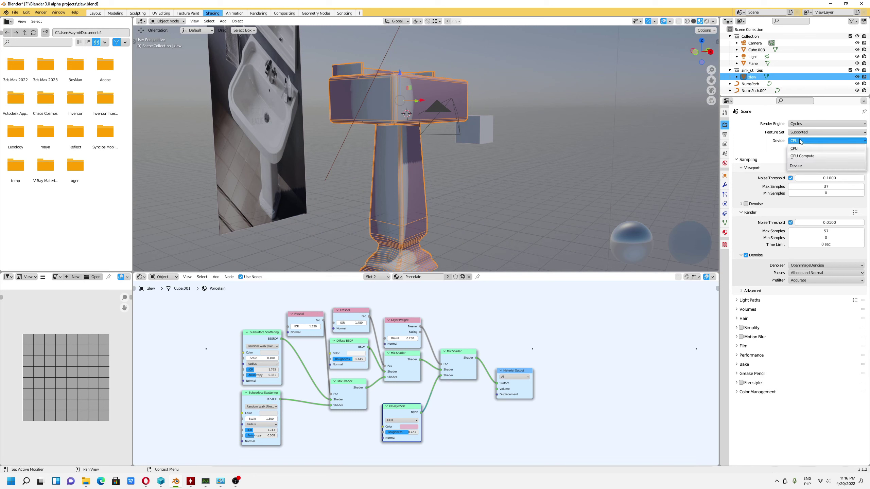
left_click(803, 156)
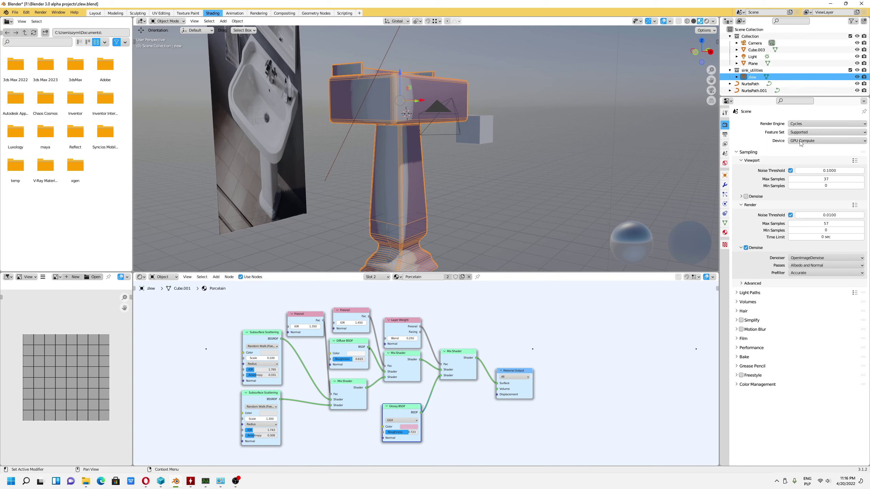
left_click(736, 348)
scroll(770, 356, "down", 1)
- Set the Threads mode to Fixed with 7 threads
left_click(805, 354)
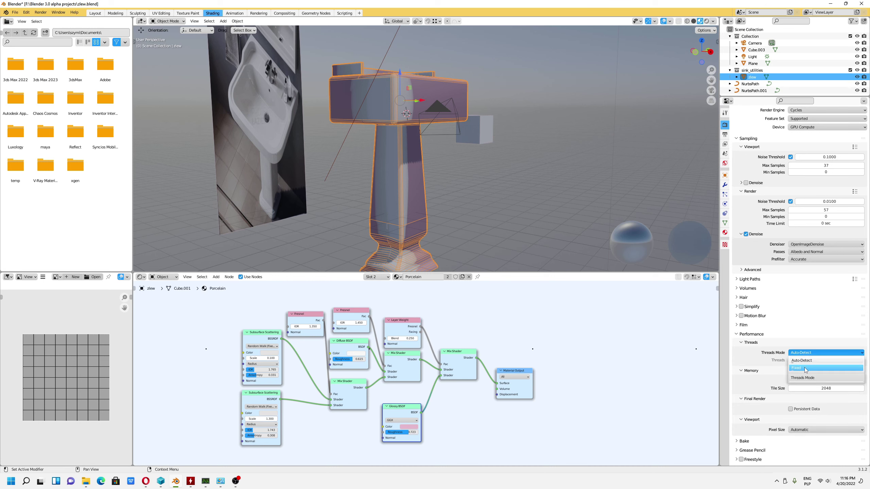
left_click(805, 367)
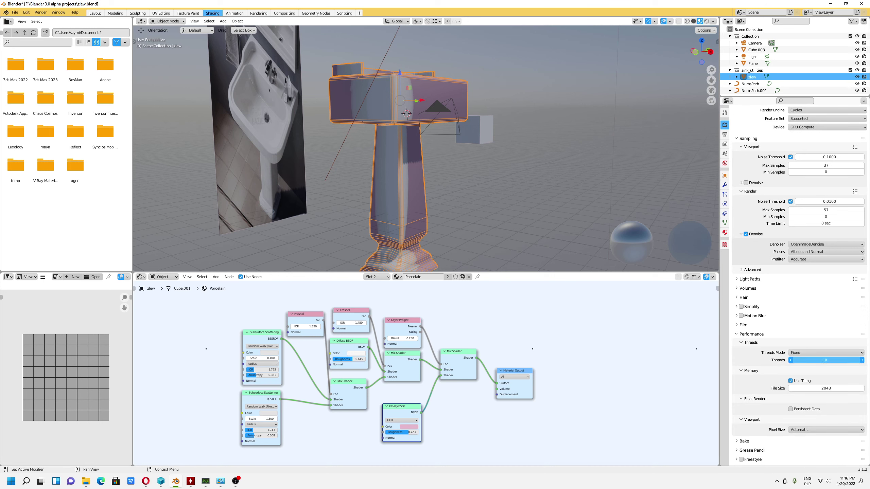
left_click_drag(826, 360, 814, 362)
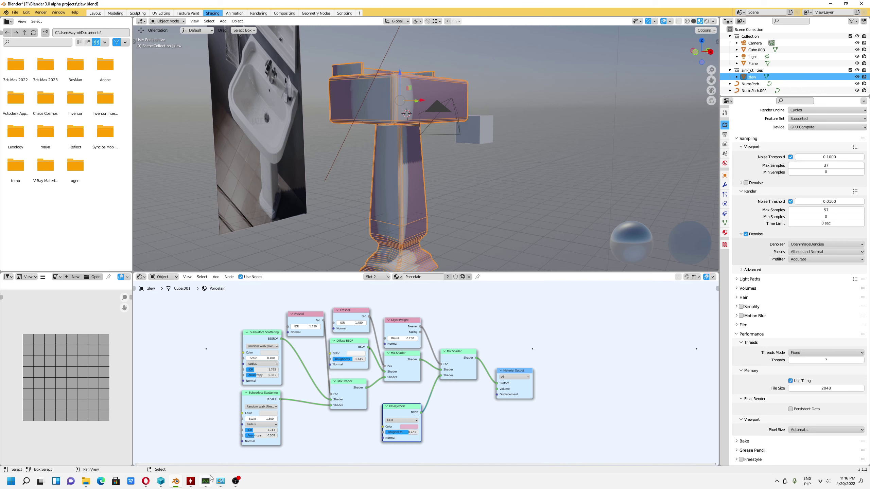
left_click(222, 441)
- Minimize System Information, launch HWMonitor, clear its Min/Max readings, then minimize it
left_click(50, 110)
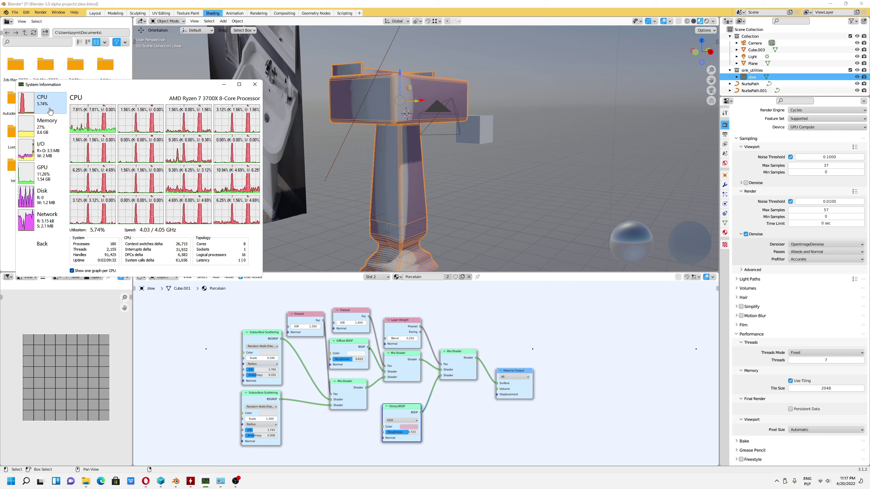
left_click(223, 85)
key("super")
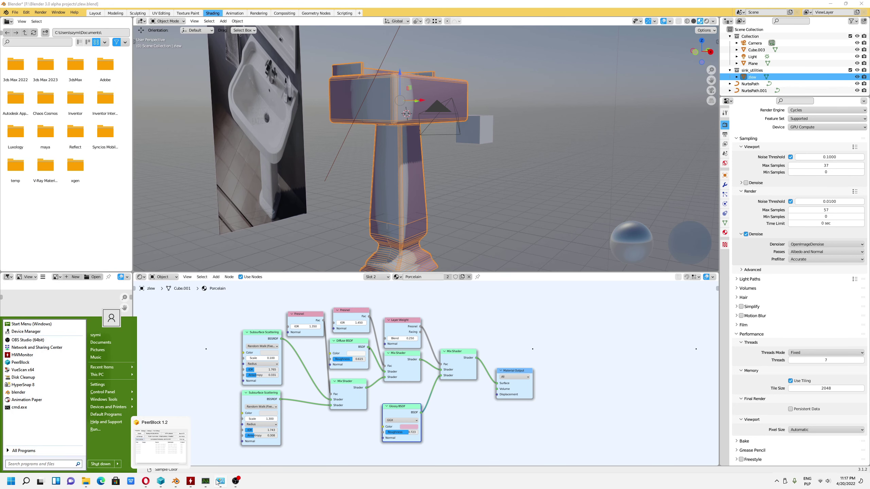
left_click(190, 481)
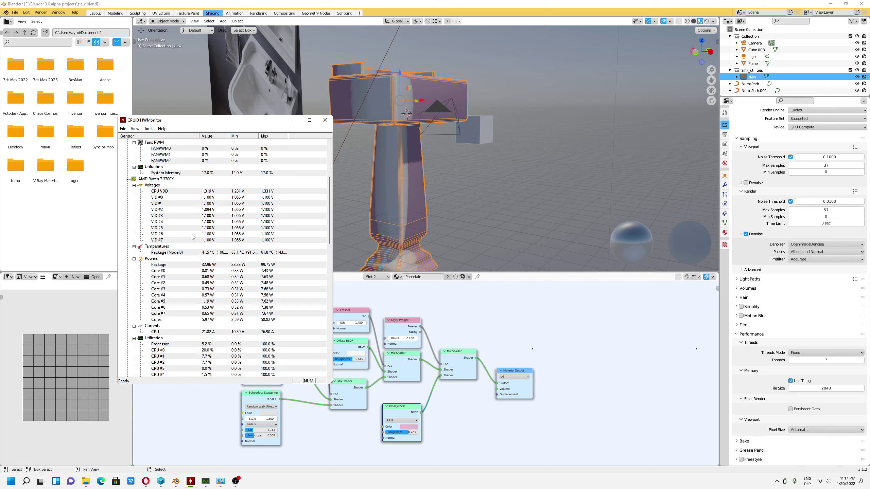
left_click(135, 128)
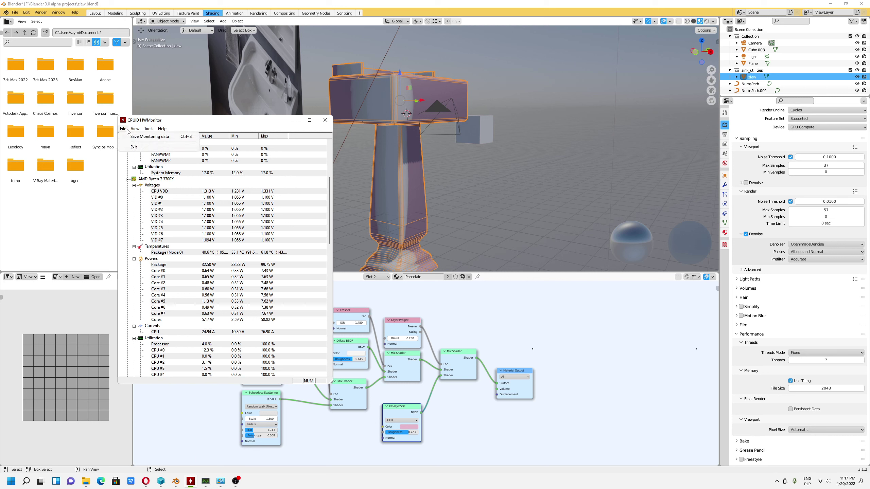
left_click(144, 137)
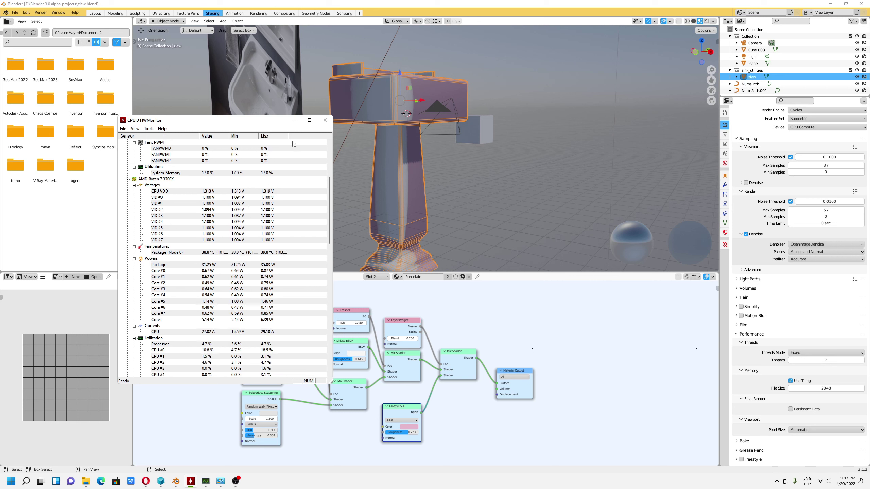
left_click(295, 120)
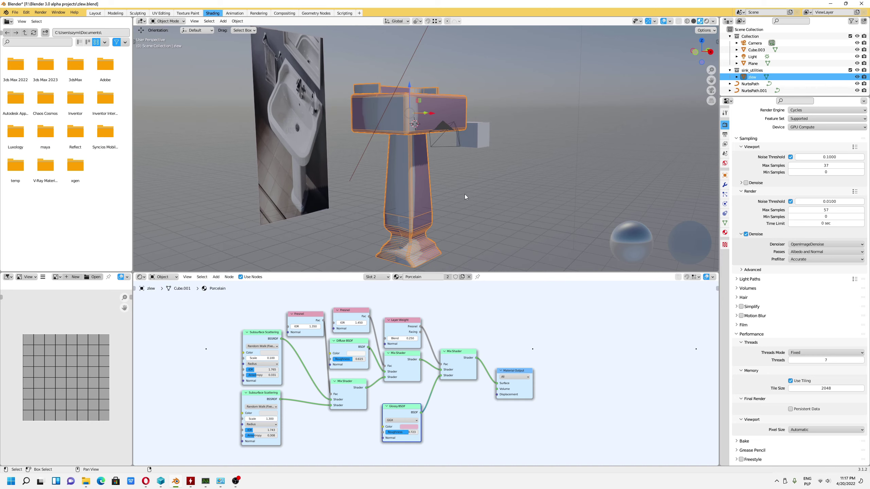
- Raise the Layer Weight blend to 1.000 and lower the Glossy roughness to 0.392
mouse_move(465, 194)
middle_mouse_down()
mouse_move(460, 214)
mouse_move(448, 197)
mouse_move(459, 144)
mouse_move(468, 240)
middle_mouse_up()
scroll(425, 125, "up", 5)
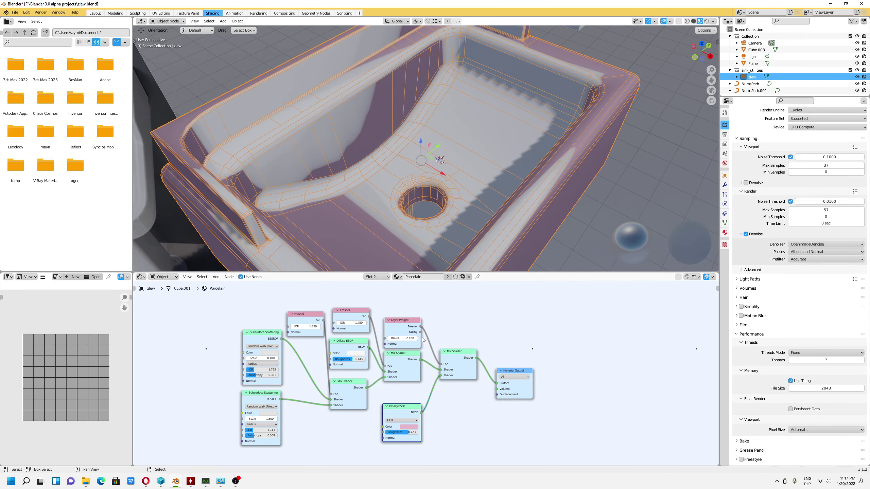
left_click_drag(402, 338, 422, 339)
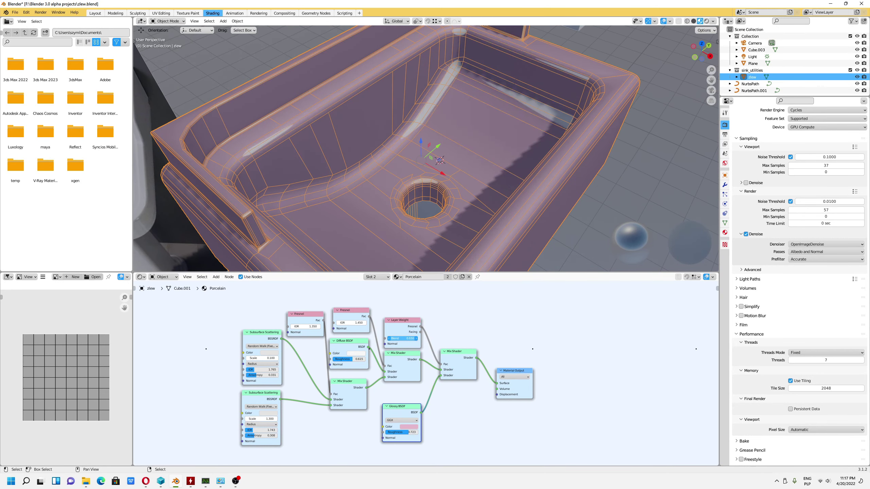
scroll(442, 171, "down", 5)
mouse_move(493, 195)
middle_mouse_down()
mouse_move(489, 173)
mouse_move(504, 175)
mouse_move(495, 177)
mouse_move(486, 206)
middle_mouse_up()
left_click_drag(402, 338, 425, 339)
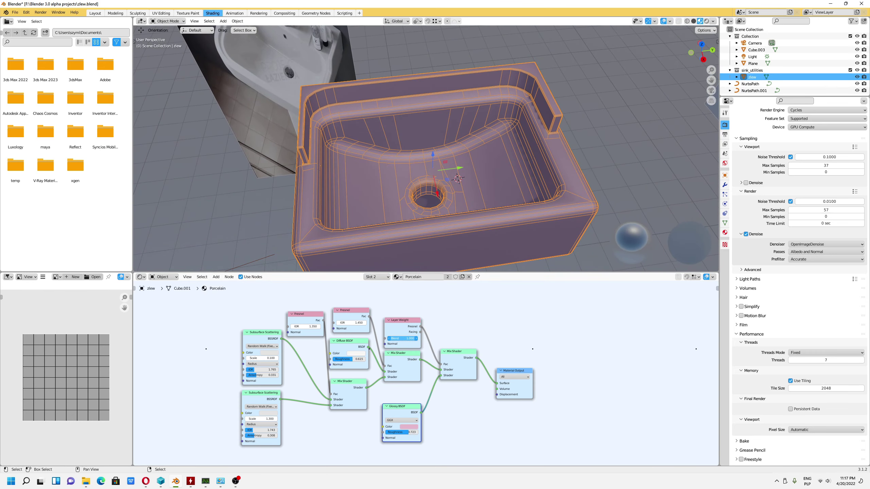
mouse_move(446, 205)
middle_mouse_down()
mouse_move(457, 193)
mouse_move(463, 220)
mouse_move(501, 169)
mouse_move(503, 200)
middle_mouse_up()
left_click_drag(407, 432, 397, 433)
mouse_move(534, 239)
middle_mouse_down()
mouse_move(508, 273)
mouse_move(524, 223)
mouse_move(525, 257)
middle_mouse_up()
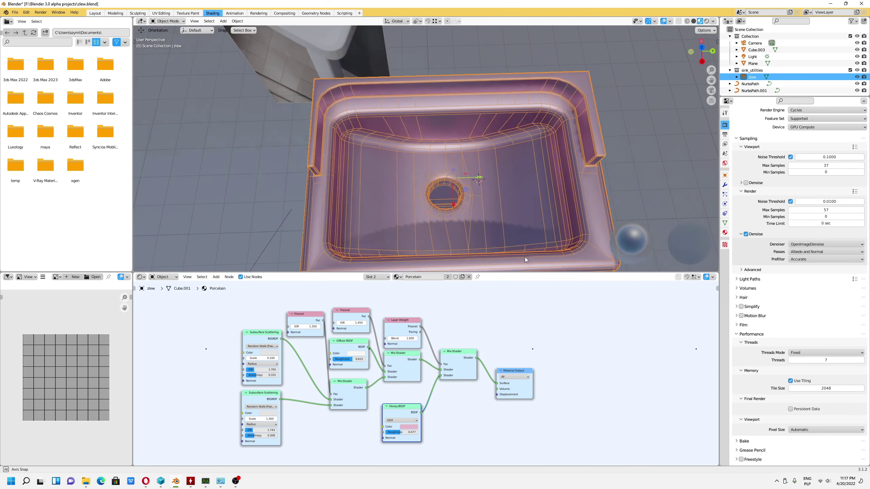
left_click_drag(400, 434, 394, 435)
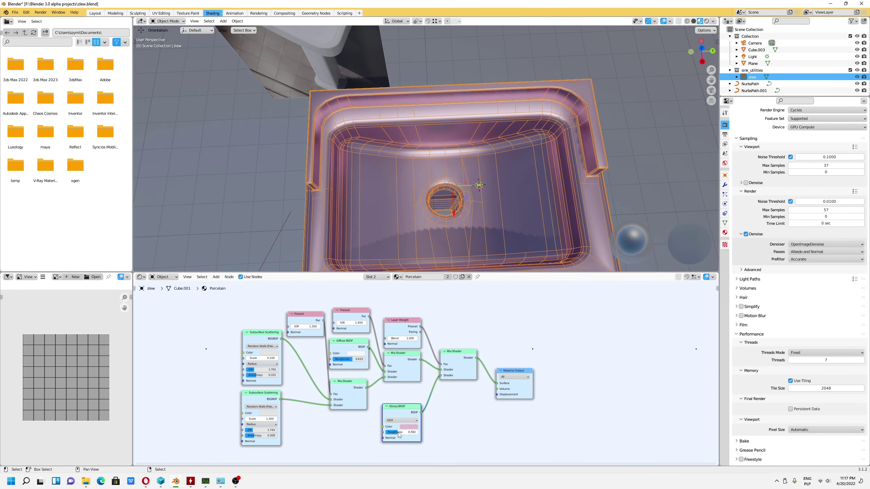
- Set the Fresnel IORs to 4.650 and 1.250 and the Diffuse roughness to 0.377
mouse_move(351, 323)
left_mouse_down()
mouse_move(379, 323)
mouse_move(333, 323)
mouse_move(346, 323)
left_mouse_up()
left_click_drag(356, 359, 349, 359)
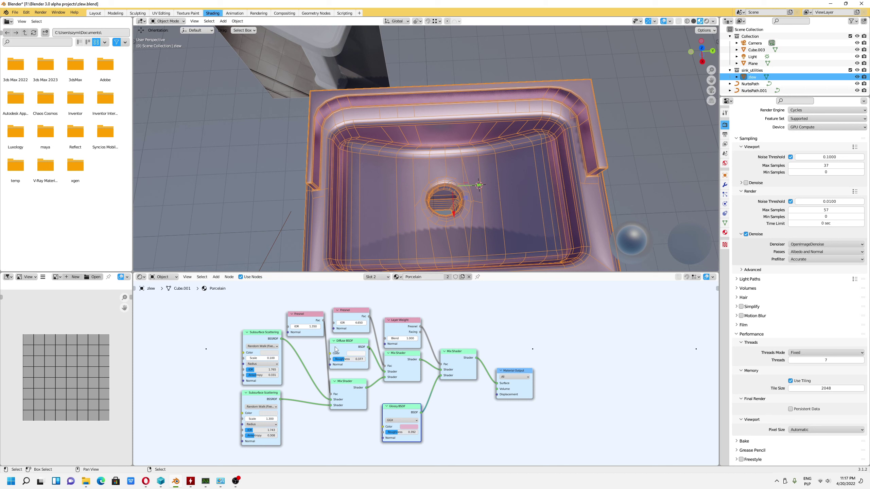
left_click_drag(305, 327, 296, 327)
mouse_move(416, 235)
middle_mouse_down()
mouse_move(464, 162)
mouse_move(451, 166)
mouse_move(497, 161)
middle_mouse_up()
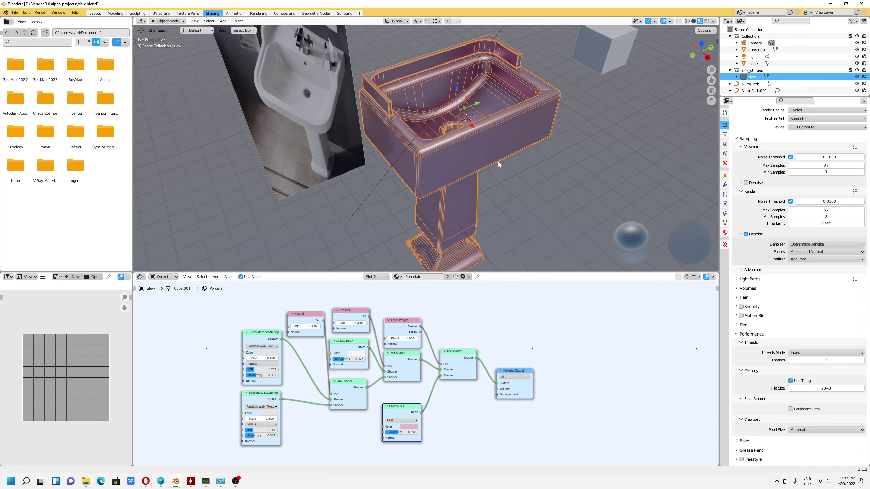
left_click(408, 426)
- Brighten Glossy colour fully, set Layer Weight blend 0.600, lower Subsurface anisotropy to 0.246, IOR 1.378
mouse_move(444, 368)
left_mouse_down()
mouse_move(444, 355)
mouse_move(421, 374)
left_mouse_up()
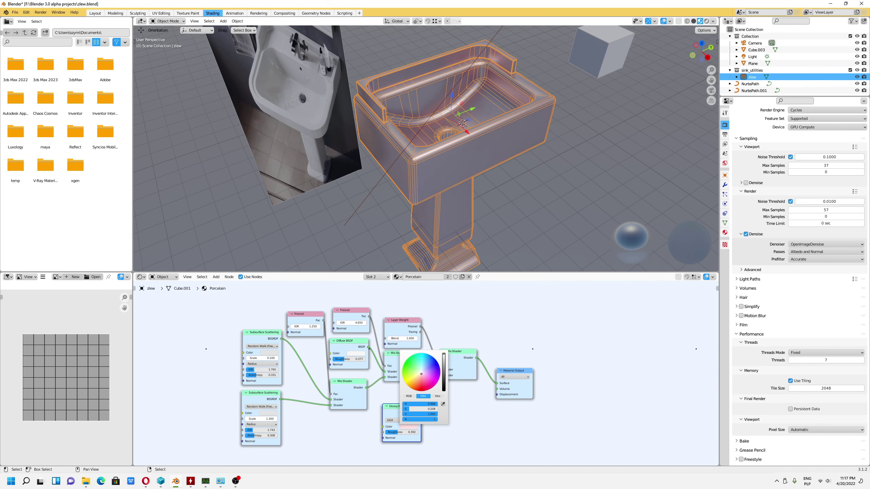
mouse_move(523, 189)
middle_mouse_down()
mouse_move(533, 212)
mouse_move(520, 222)
middle_mouse_up()
scroll(533, 213, "up", 3)
left_click_drag(407, 339, 394, 339)
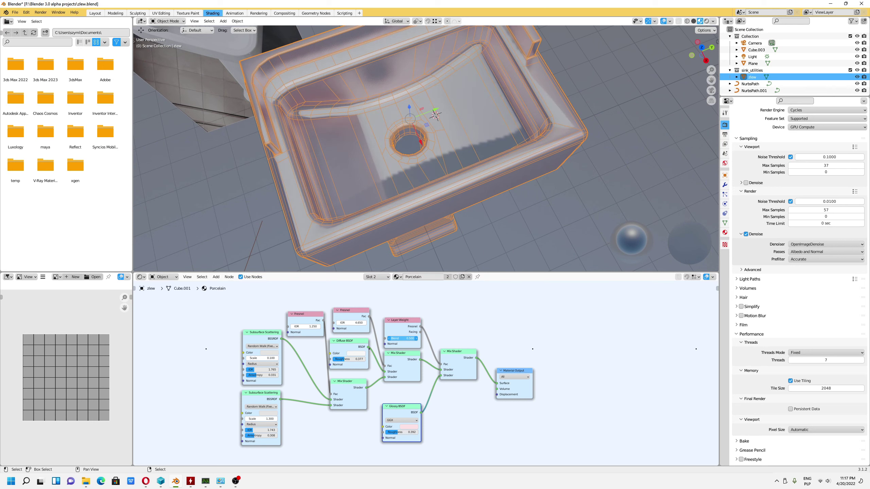
mouse_move(456, 213)
middle_mouse_down()
mouse_move(460, 184)
mouse_move(451, 200)
middle_mouse_up()
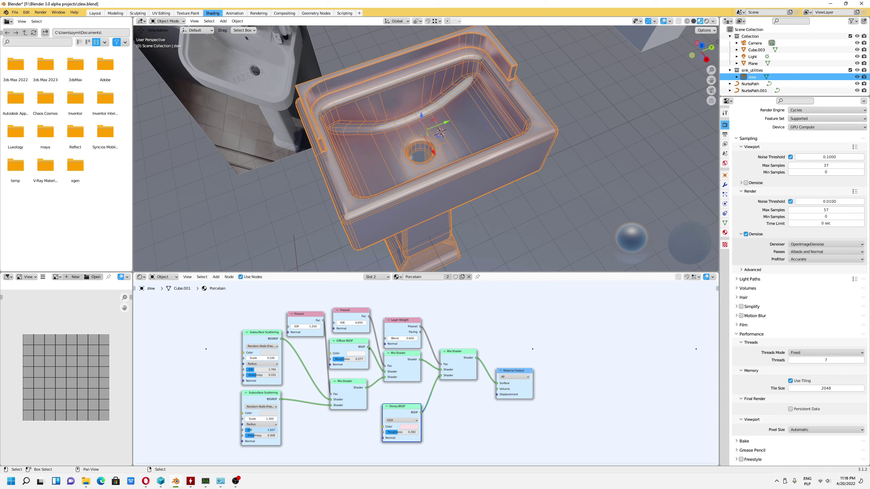
left_click_drag(268, 428, 255, 429)
mouse_move(427, 239)
middle_mouse_down()
mouse_move(461, 194)
mouse_move(474, 220)
mouse_move(384, 164)
mouse_move(429, 196)
mouse_move(426, 96)
mouse_move(415, 126)
mouse_move(441, 133)
mouse_move(342, 222)
mouse_move(368, 196)
middle_mouse_up()
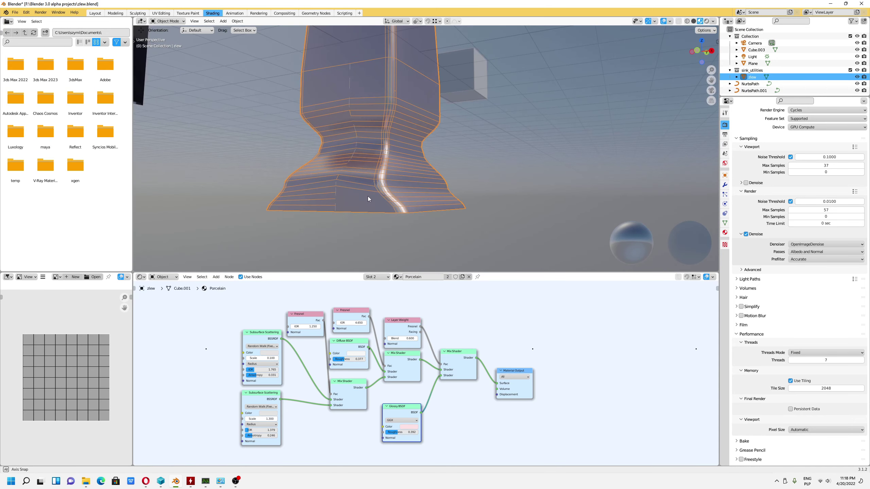
- Raise the viewport Wireframe overlay to 1.0 for denser lines on the sink
left_click(669, 21)
mouse_move(658, 141)
left_mouse_down()
mouse_move(671, 141)
mouse_move(648, 143)
left_mouse_up()
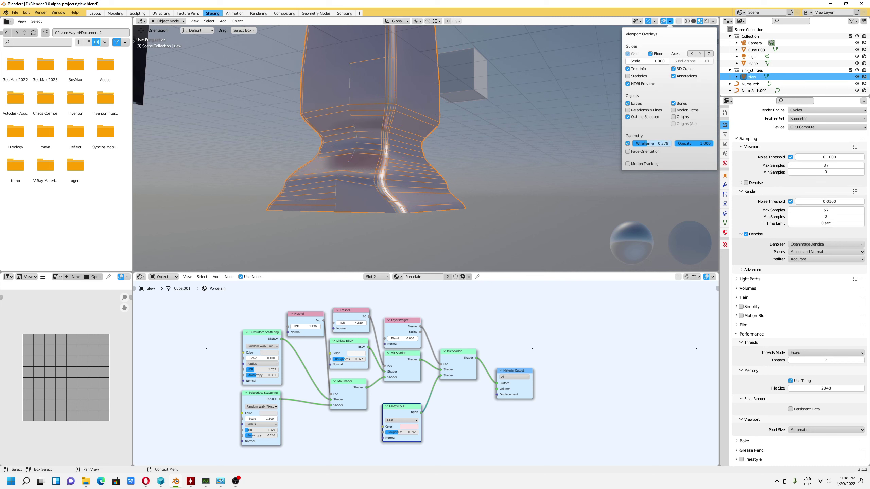
left_click(670, 22)
left_click_drag(645, 146, 641, 146)
mouse_move(464, 153)
middle_mouse_down()
mouse_move(505, 166)
mouse_move(504, 27)
mouse_move(459, 189)
mouse_move(529, 201)
mouse_move(459, 173)
mouse_move(465, 152)
mouse_move(492, 194)
mouse_move(456, 254)
middle_mouse_up()
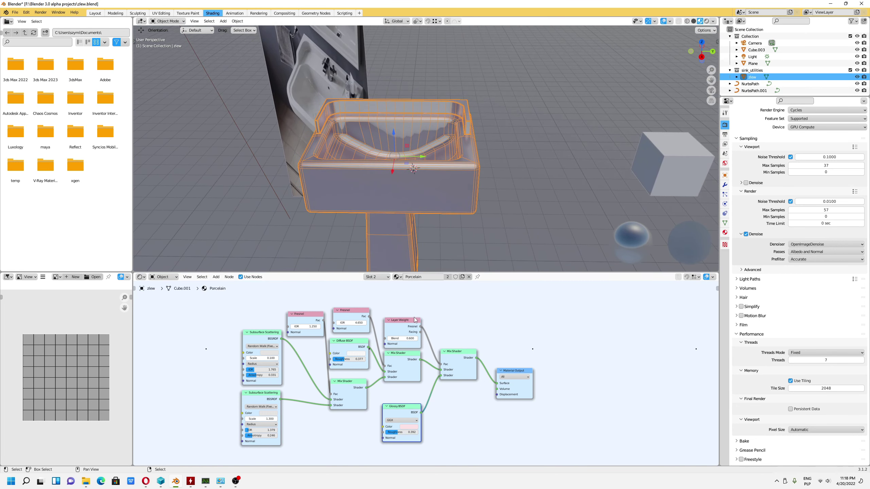
- Raise the Diffuse roughness to 0.515 and the Glossy roughness to 0.638
left_click_drag(346, 359, 350, 359)
left_click_drag(398, 432, 406, 432)
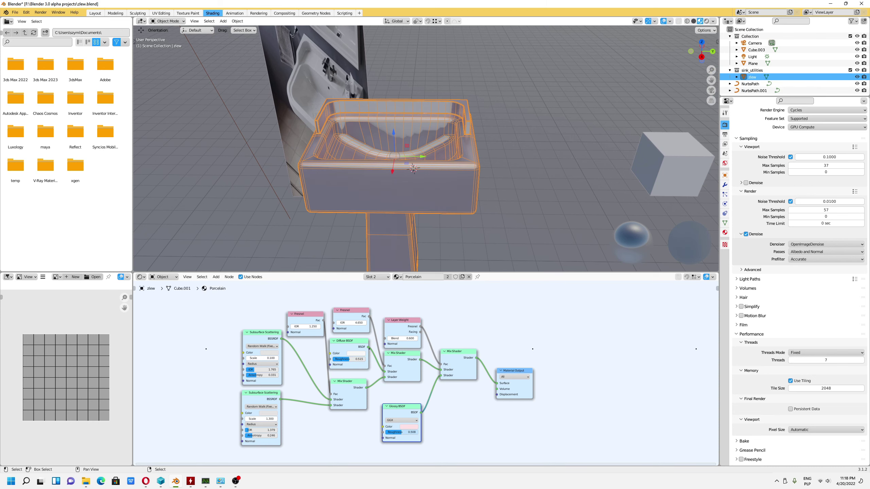
mouse_move(449, 241)
middle_mouse_down()
mouse_move(531, 230)
mouse_move(513, 225)
mouse_move(496, 172)
mouse_move(453, 184)
mouse_move(487, 199)
middle_mouse_up()
scroll(497, 172, "up", 3)
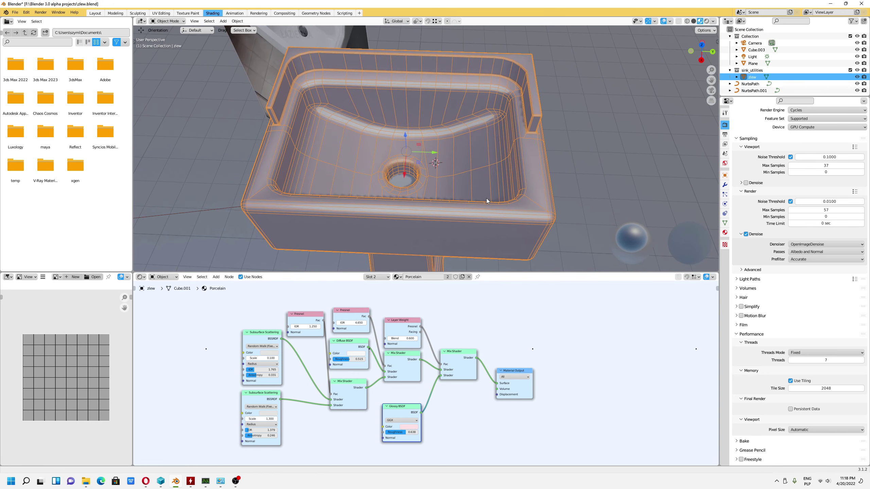
- Save the current file zlew.blend
left_click(15, 13)
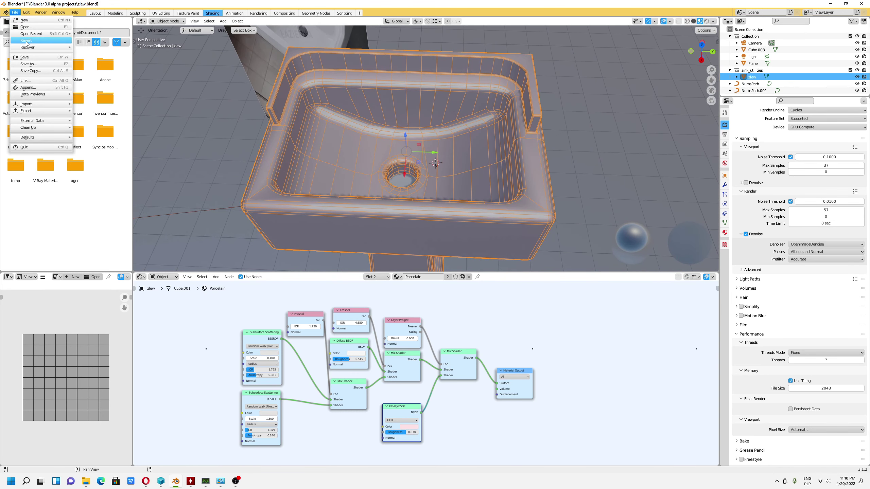
left_click(28, 57)
left_click(15, 15)
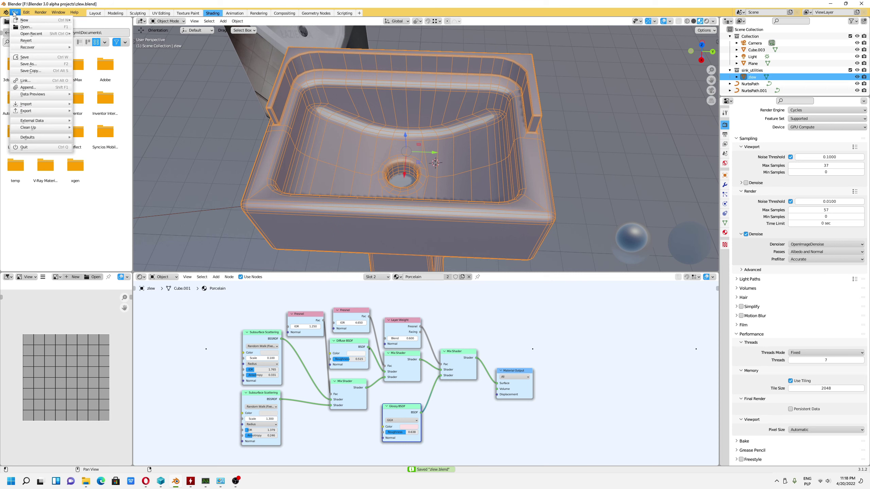
left_click(29, 41)
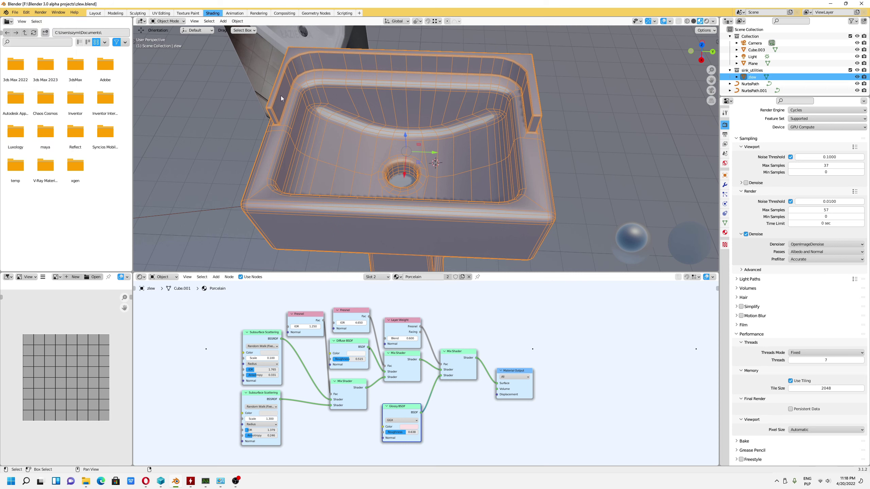
- Save again and bring up the Save As file browser
left_click(15, 12)
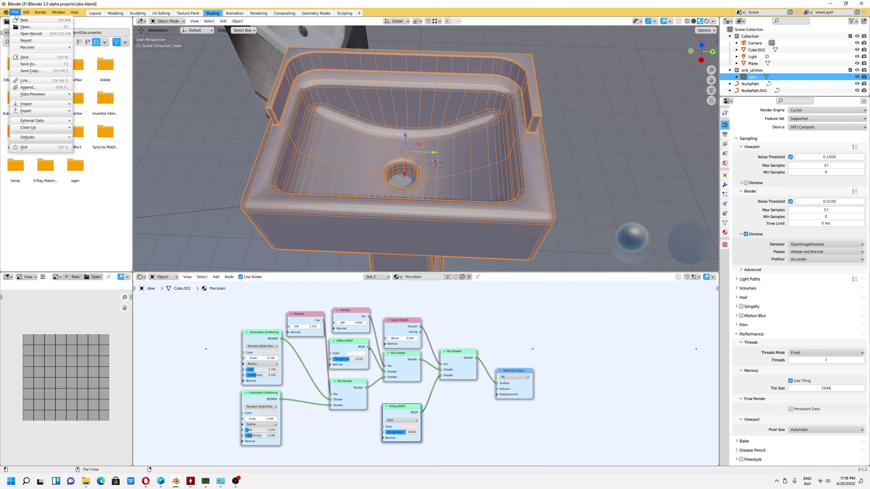
left_click(27, 57)
left_click(22, 15)
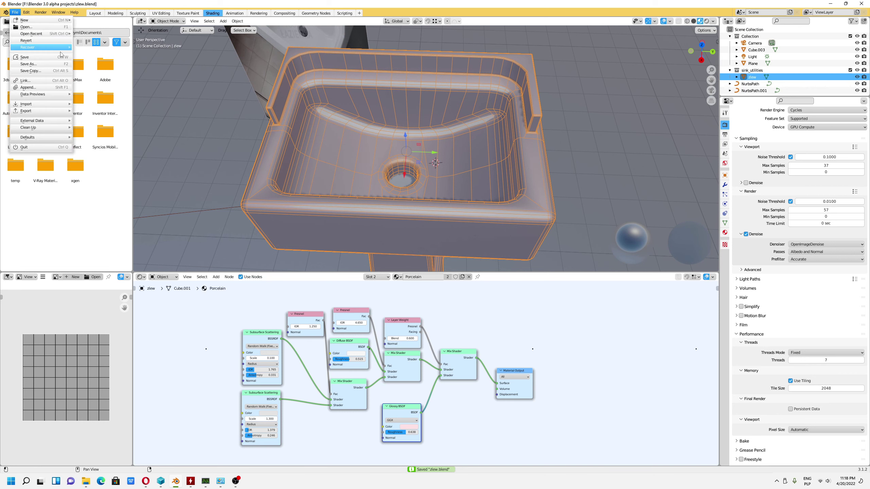
left_click(31, 65)
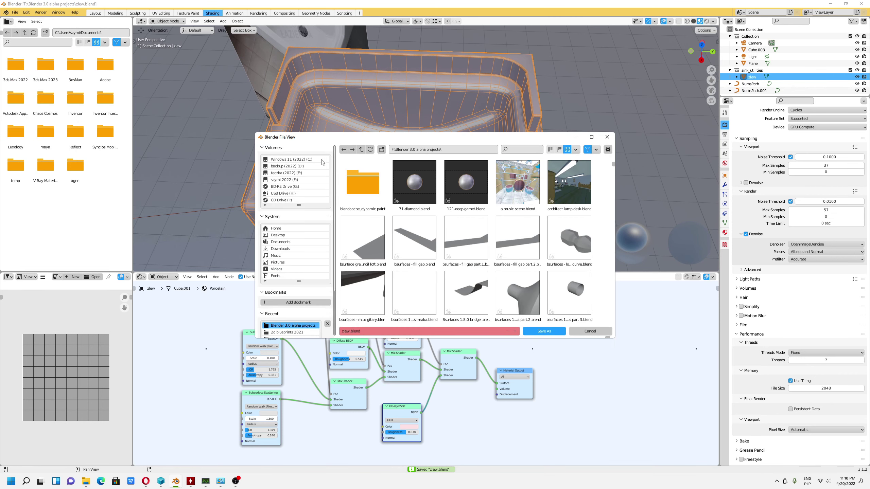
- Browse to the Blender 3.0 alpha projects folder in the Save As dialog
scroll(301, 326, "down", 1)
scroll(301, 325, "down", 3)
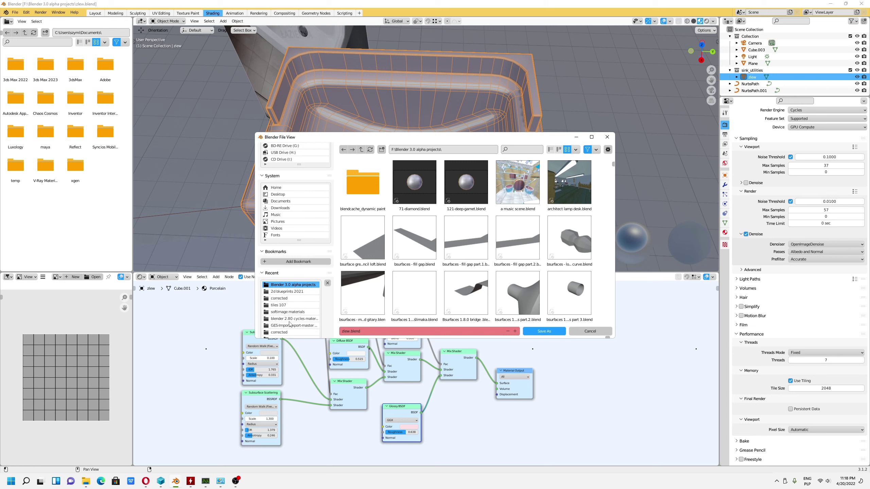
scroll(294, 316, "down", 1)
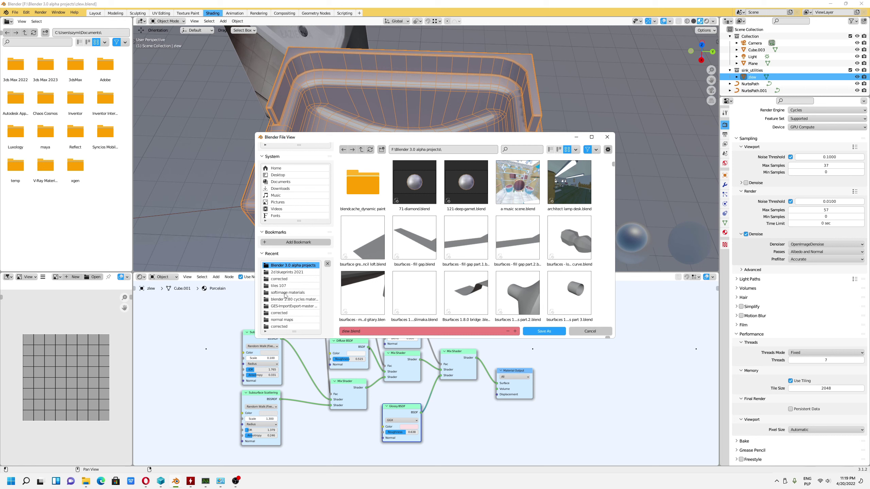
scroll(288, 322, "down", 1)
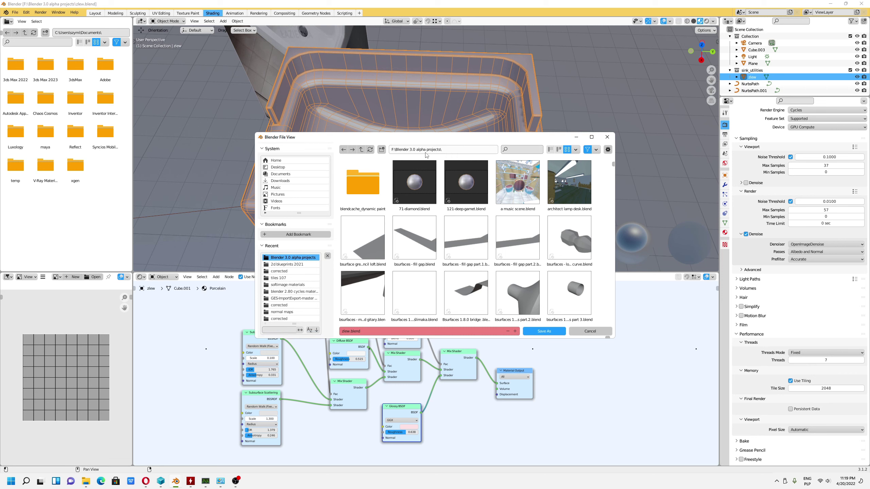
left_click(361, 150)
scroll(463, 227, "down", 1)
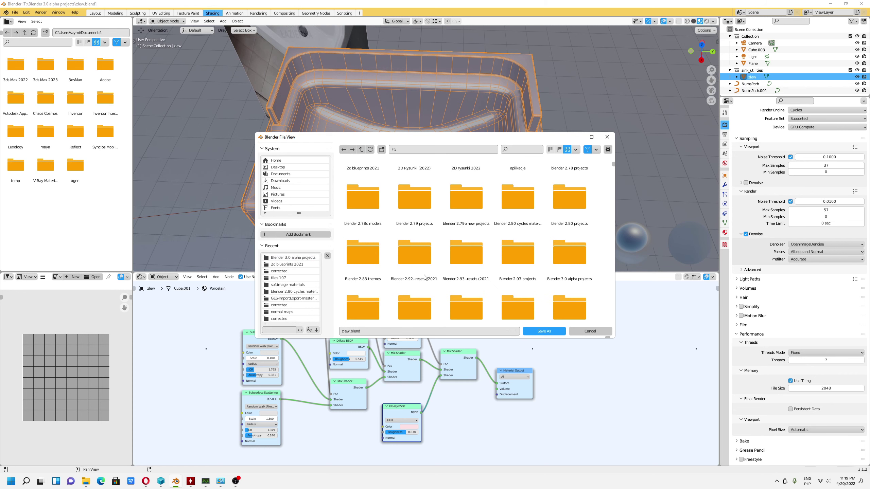
left_click(578, 257)
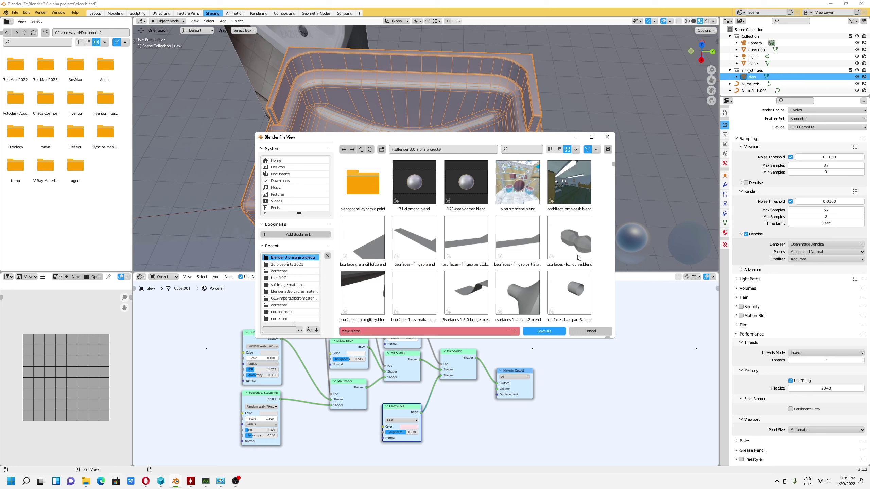
- Sort files by date and save over sink modeling.blend
left_click(580, 151)
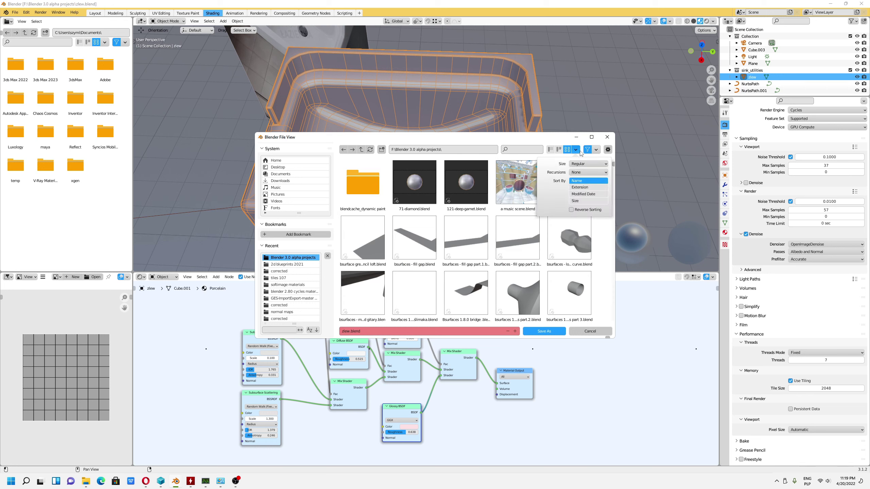
left_click(589, 199)
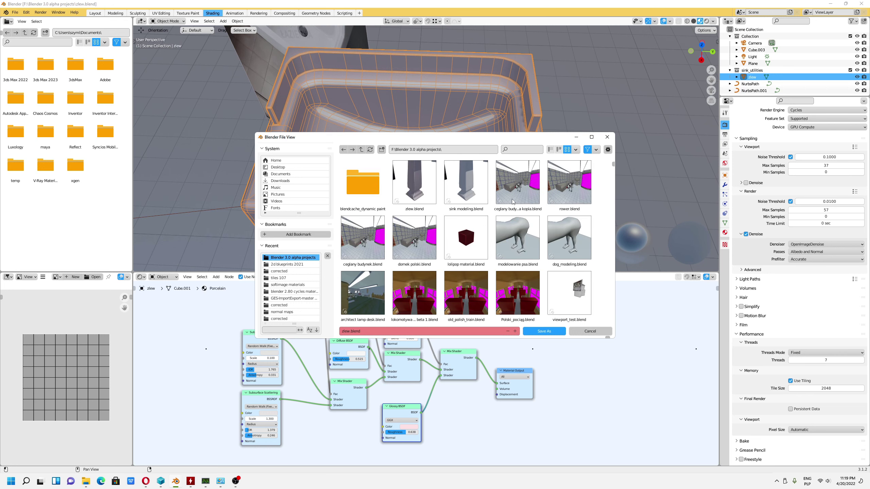
left_click(466, 181)
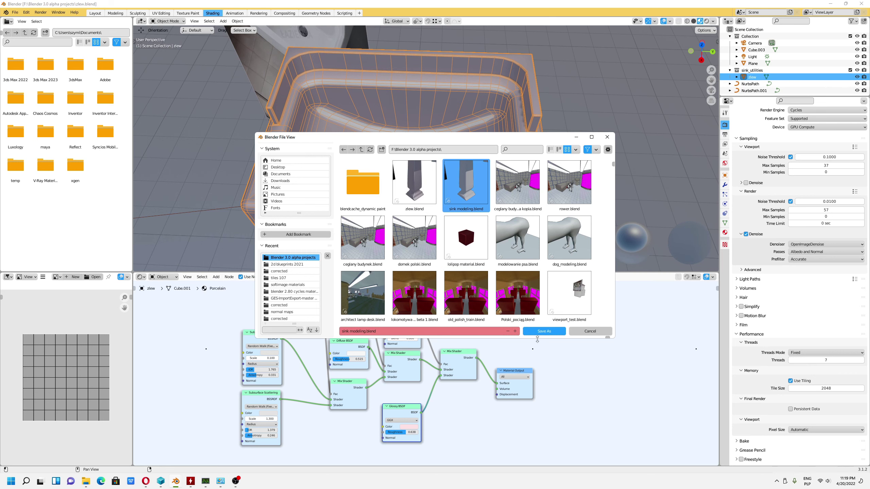
key("Return")
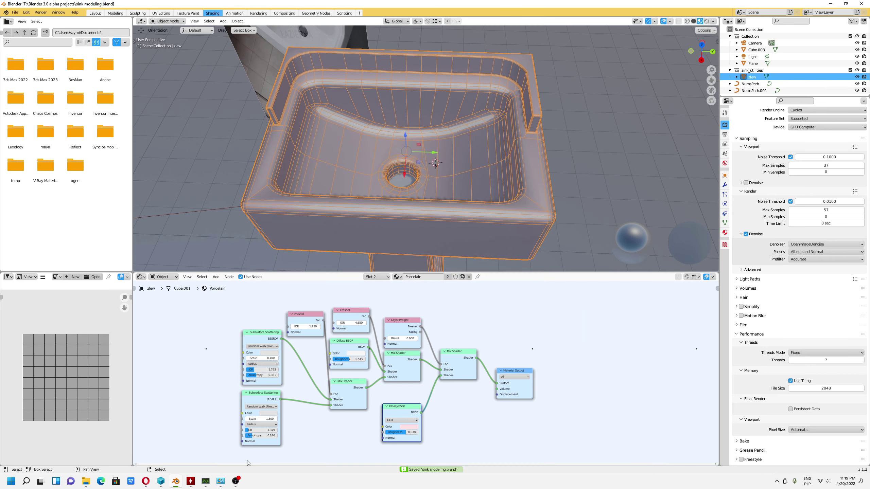